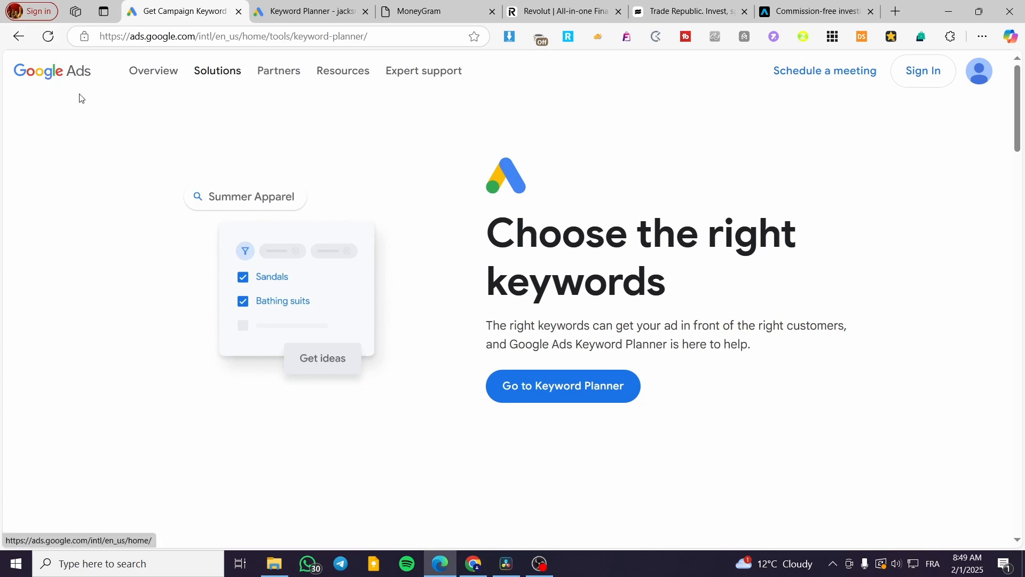
Switch to the signed-in Google Ads account and open Keyword Planner from the planning tools.
left_click(322, 6)
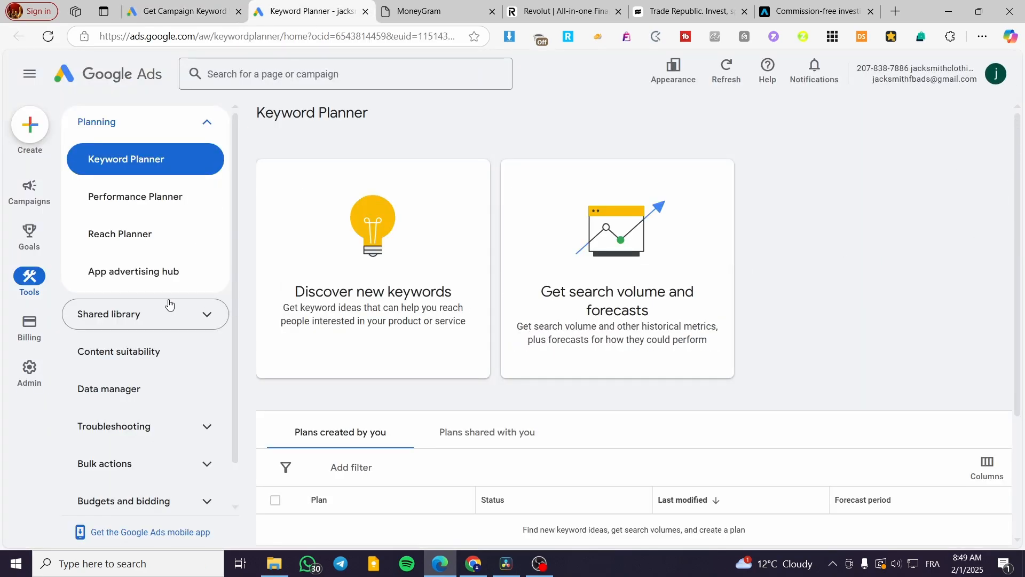
left_click(16, 189)
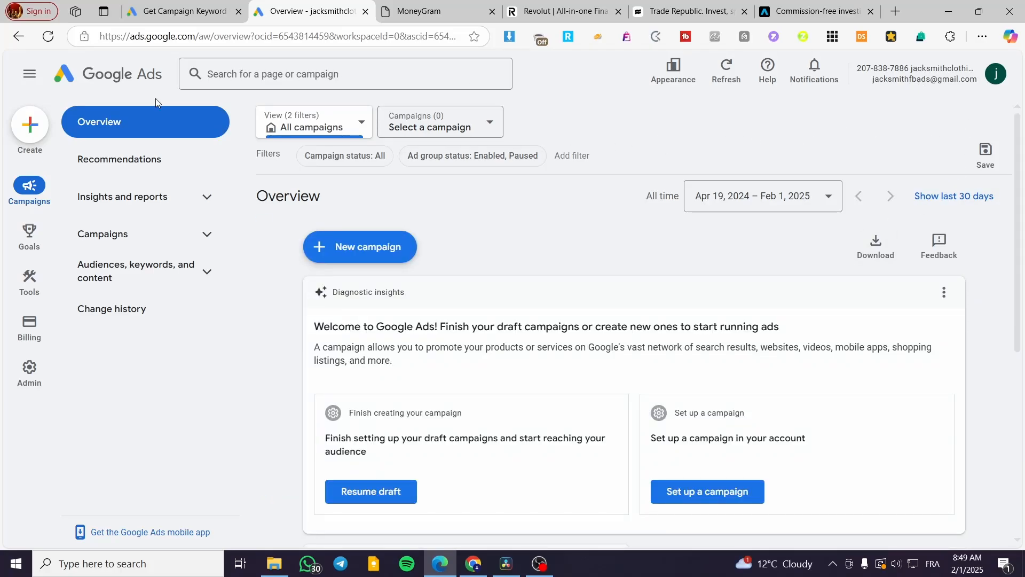
mouse_move(29, 286)
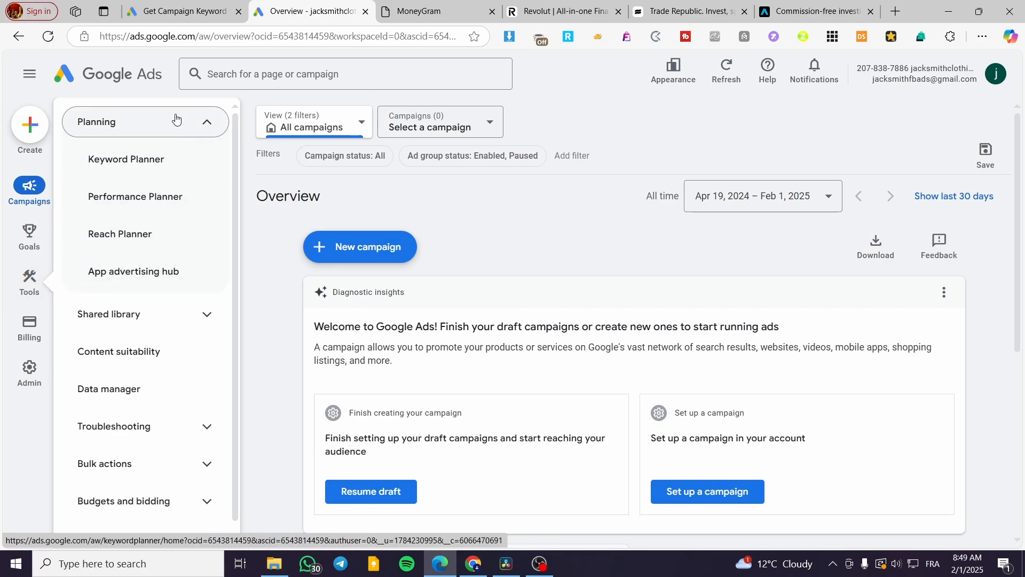
left_click(195, 167)
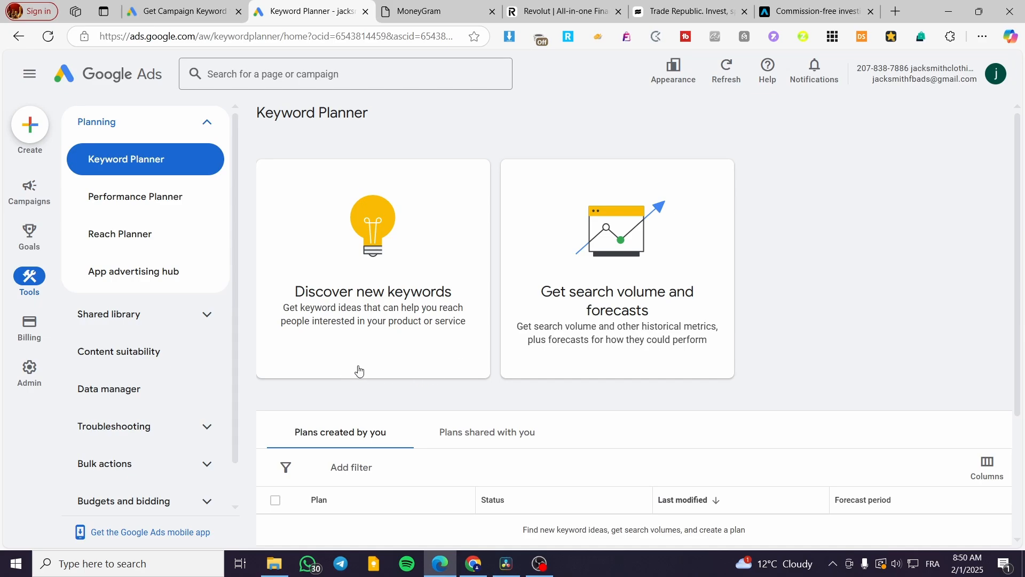
Start discovering new keywords, look at the website option, and return to starting with keywords.
scroll(359, 370, "down", 3)
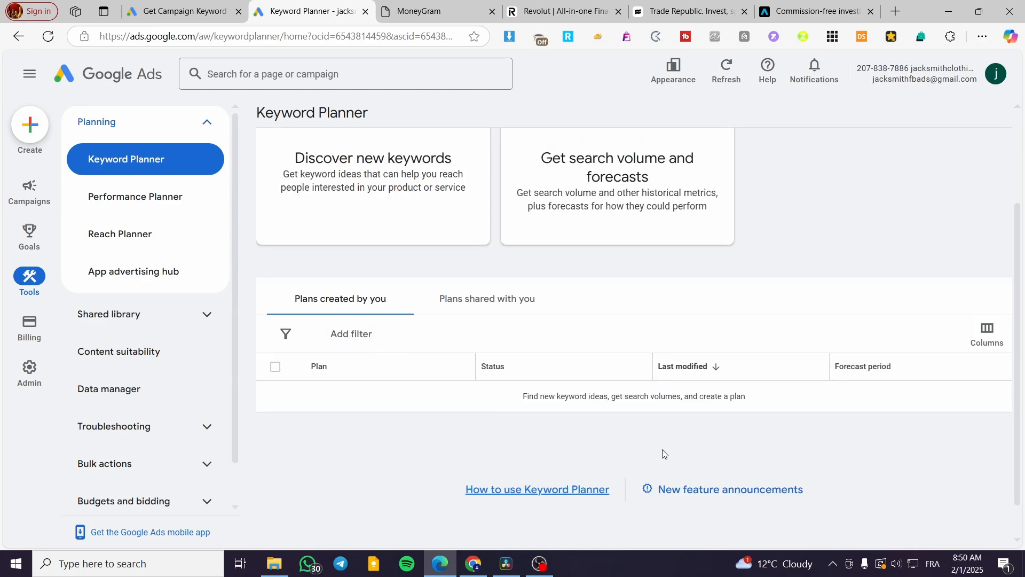
scroll(815, 408, "up", 3)
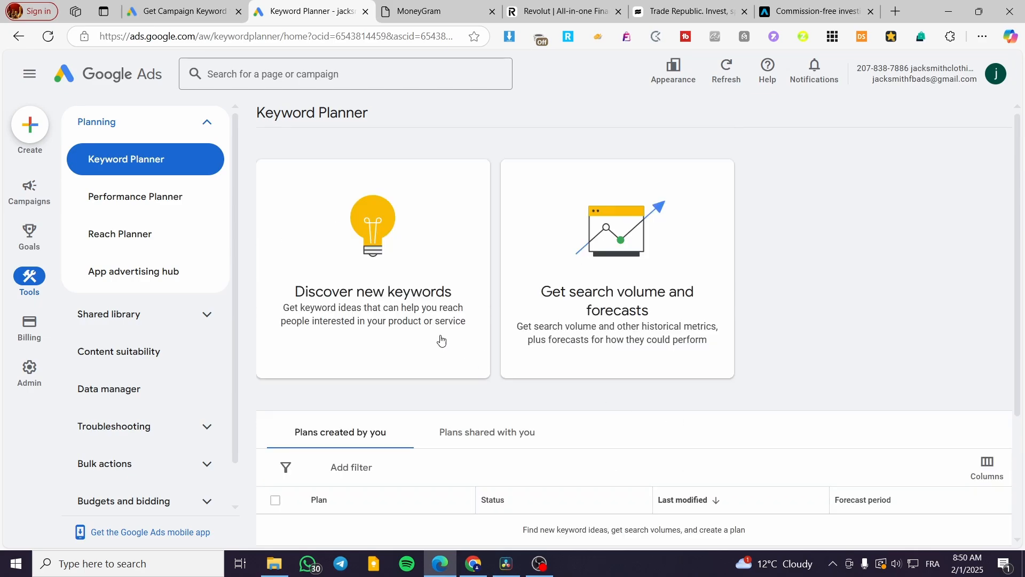
left_click(384, 238)
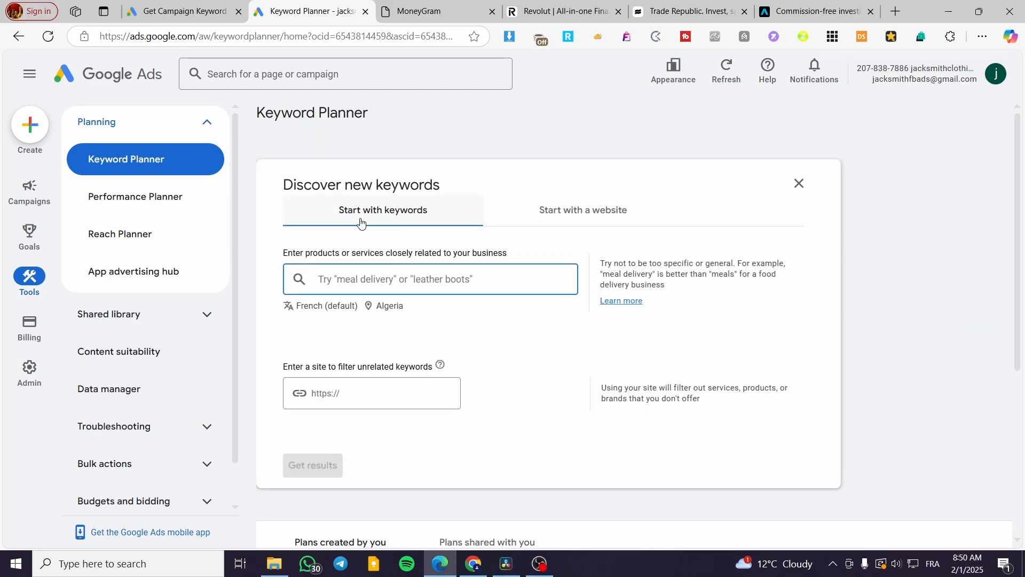
left_click(572, 211)
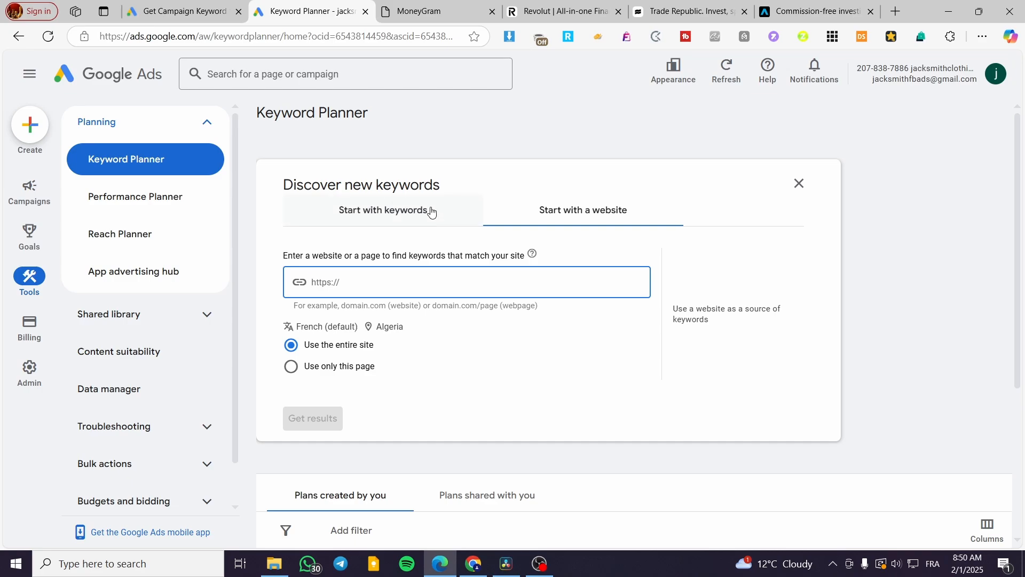
left_click(368, 216)
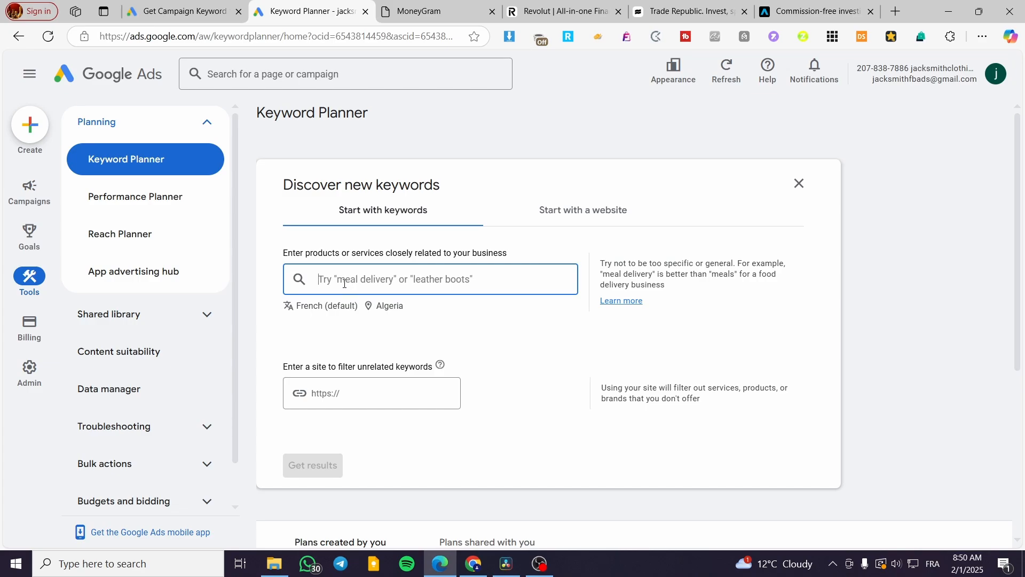
Replace Algeria with the United States as the target location for the keyword search and save it.
left_click(382, 307)
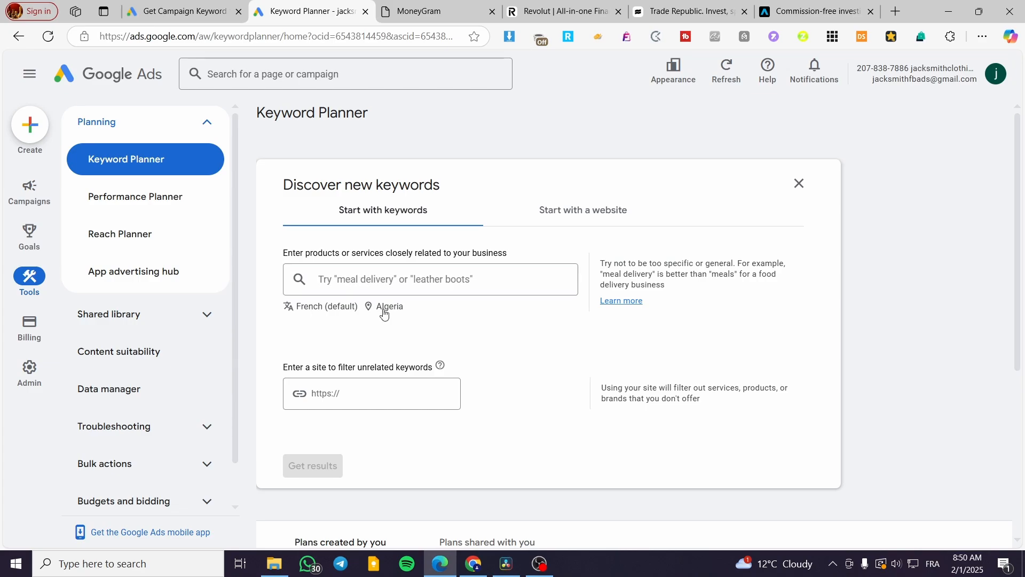
left_click(289, 176)
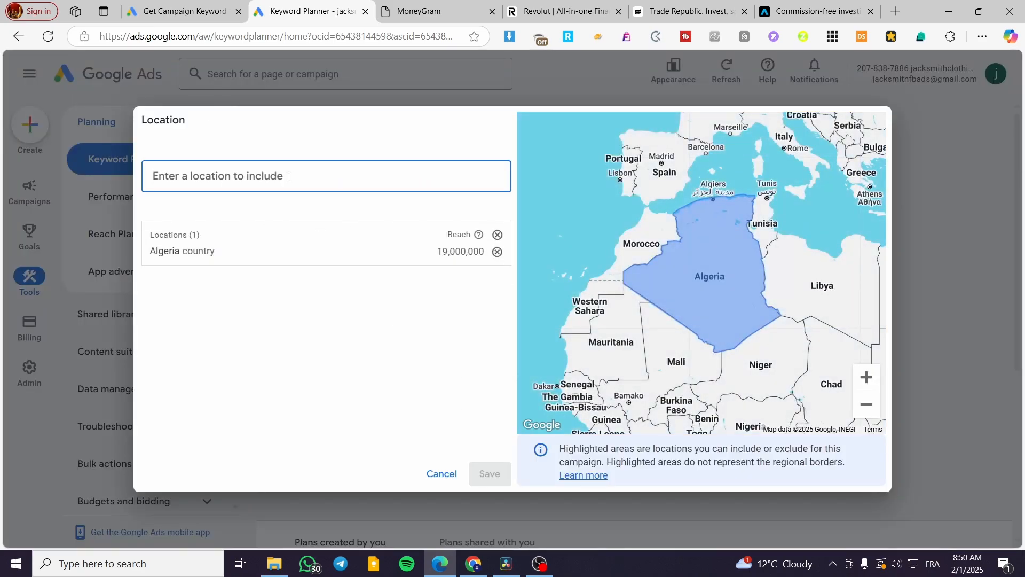
left_click(229, 252)
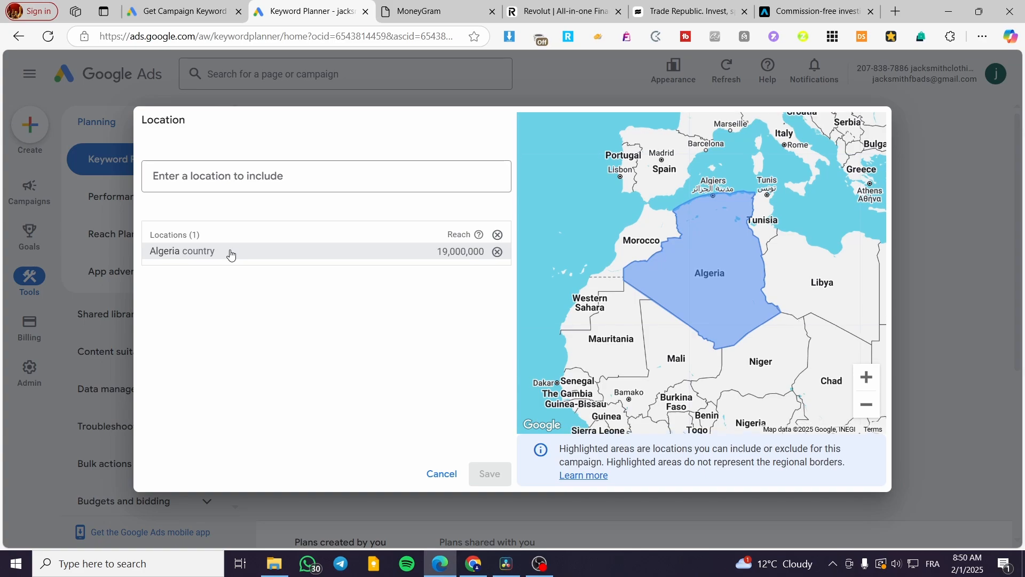
left_click(497, 252)
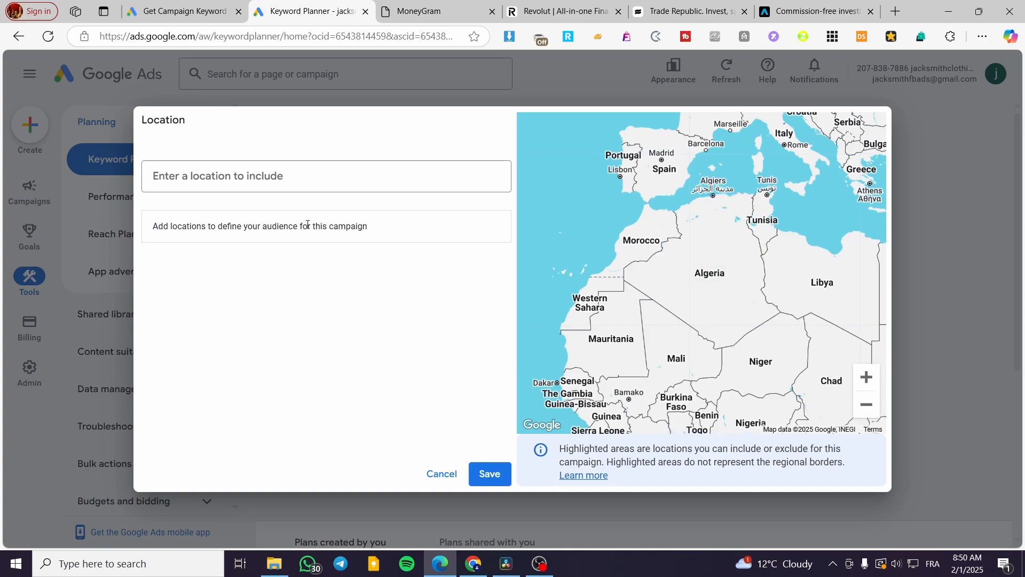
left_click(304, 177)
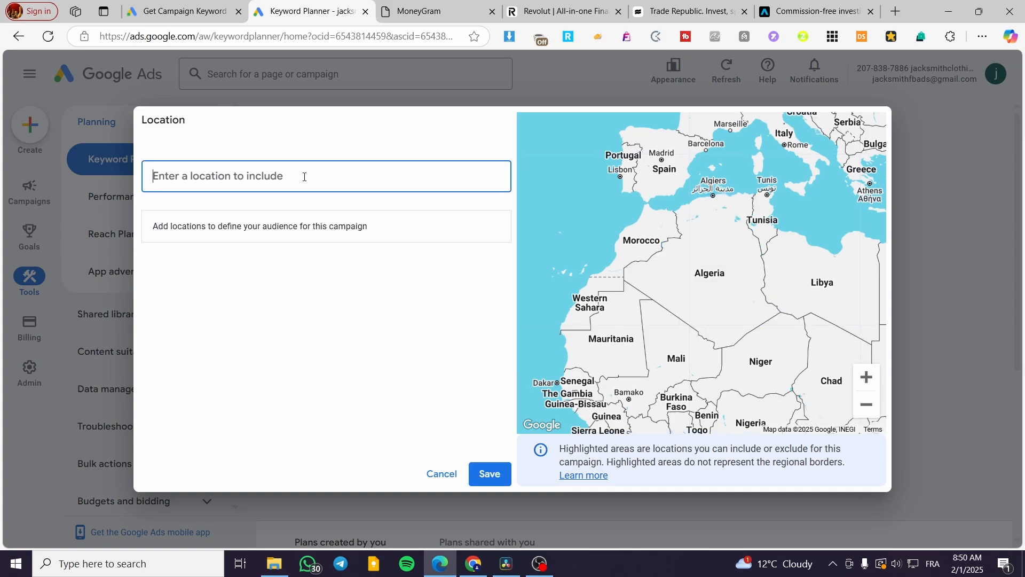
type("u")
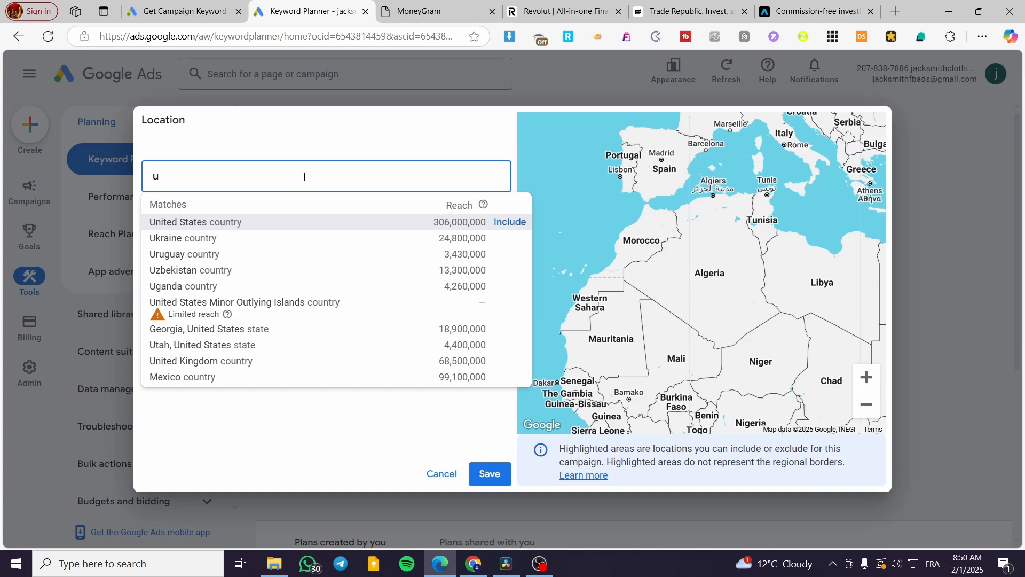
left_click(229, 221)
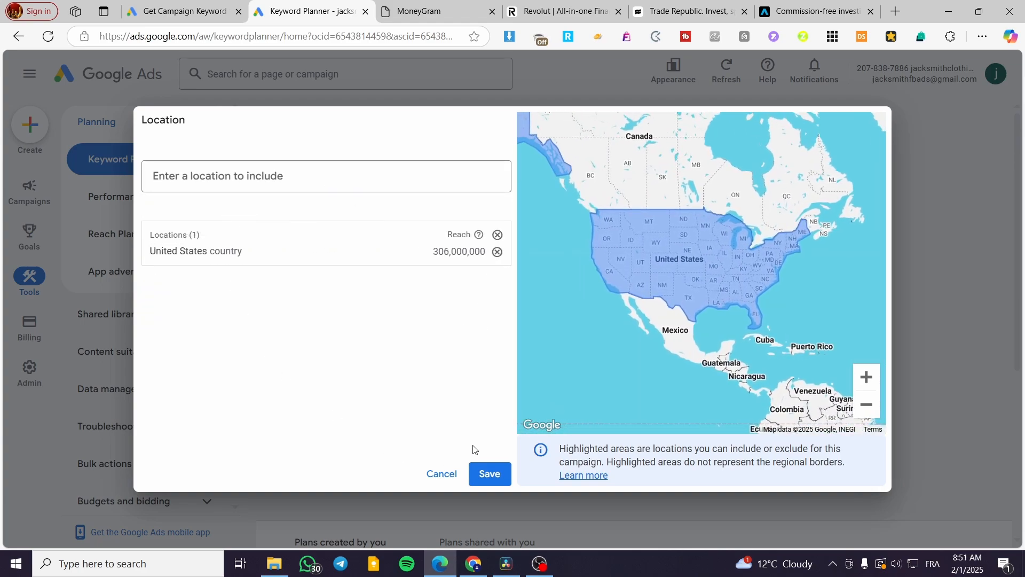
left_click(486, 471)
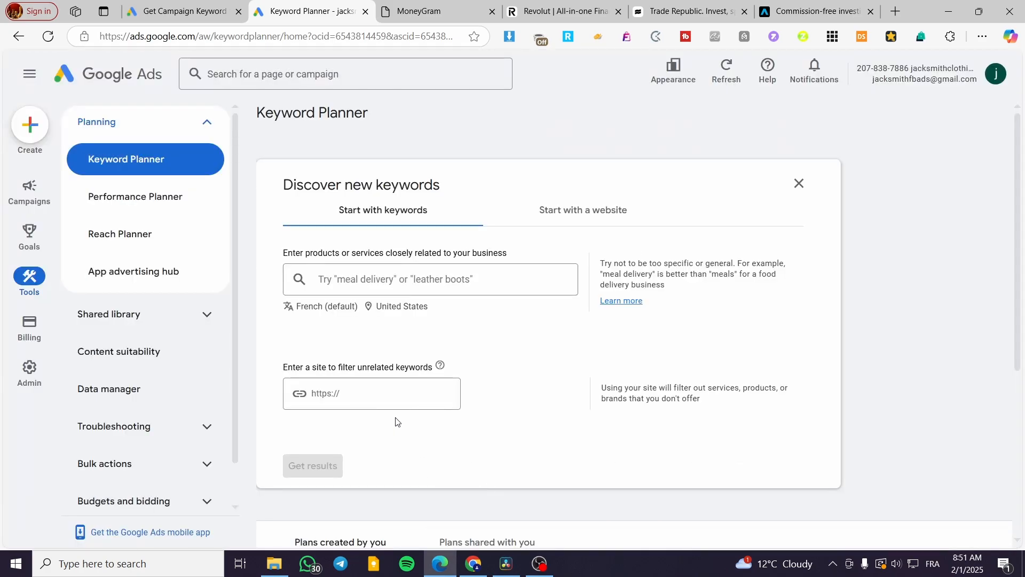
Enter "aromatic candles" as the first product keyword for the search.
left_click(377, 289)
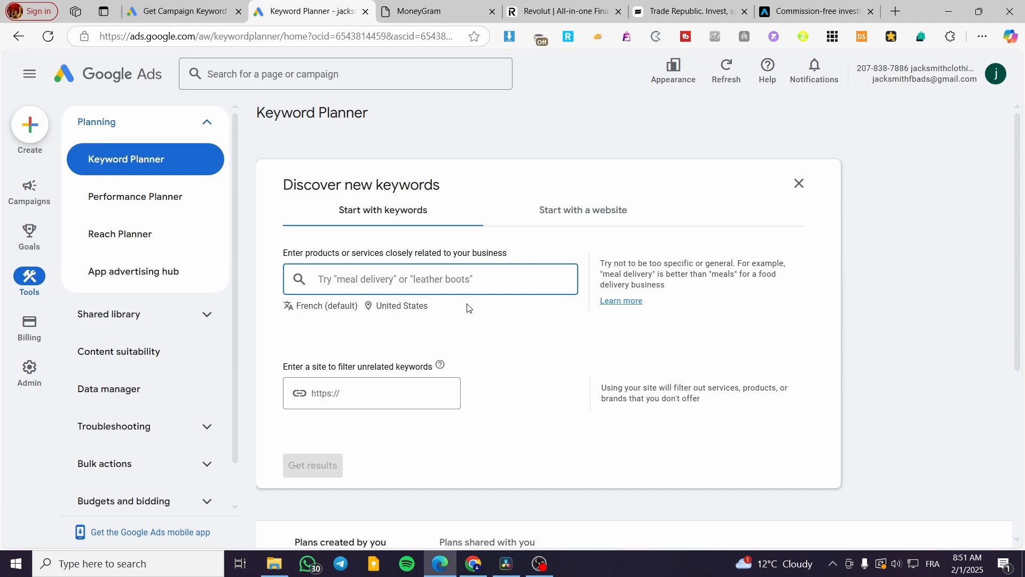
type("p")
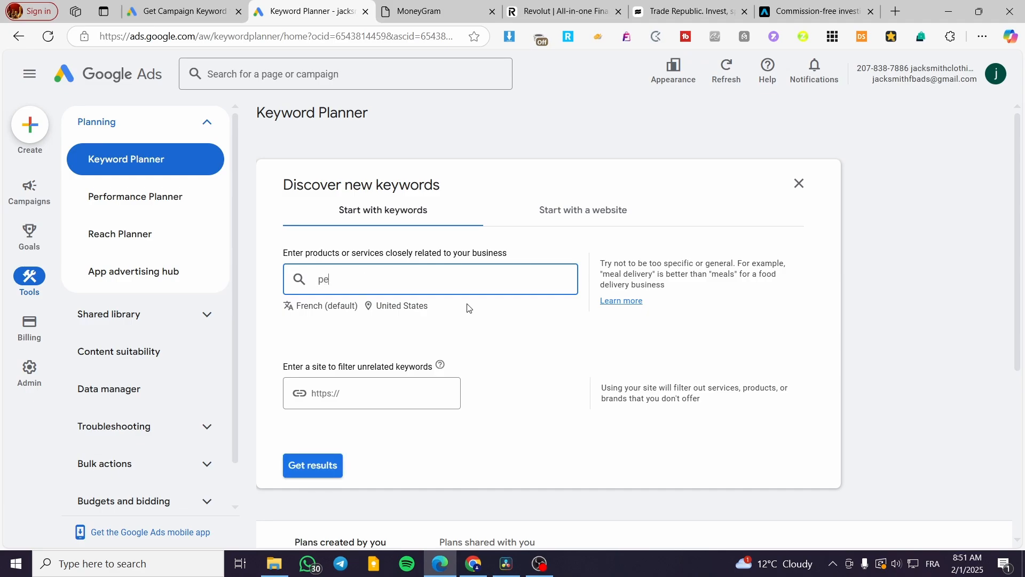
key("BackSpace")
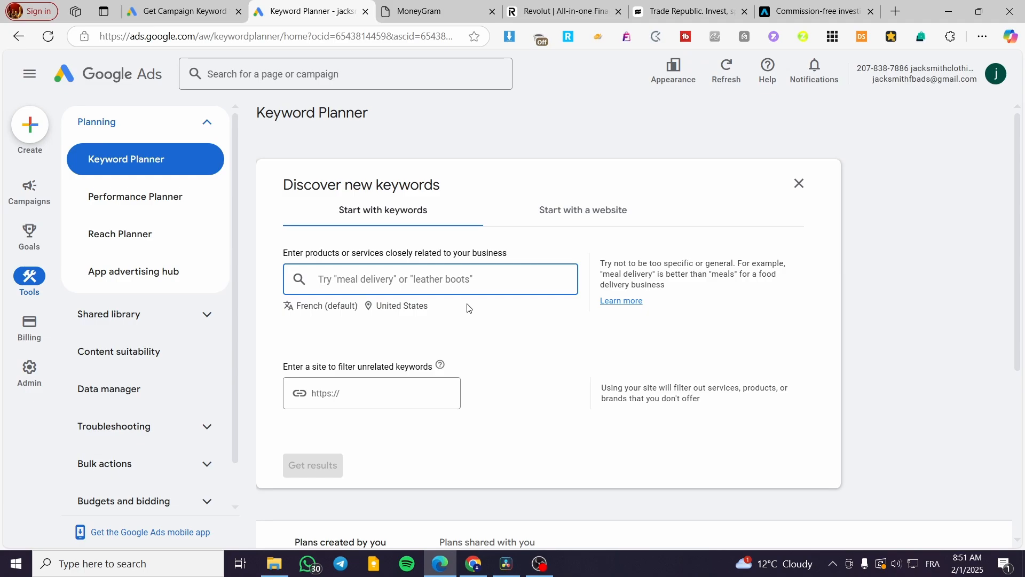
type("aromat")
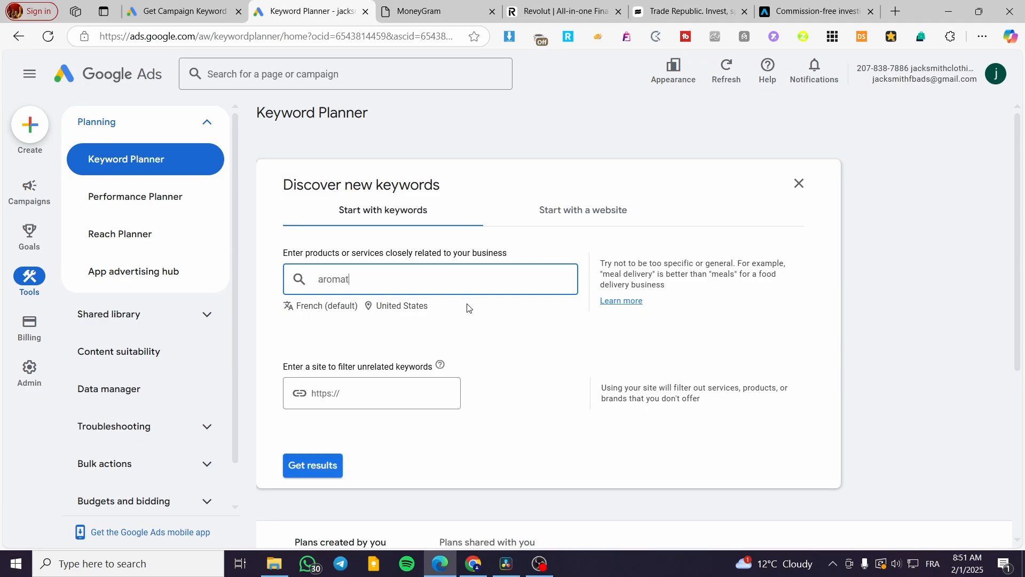
type("candles")
key("Return")
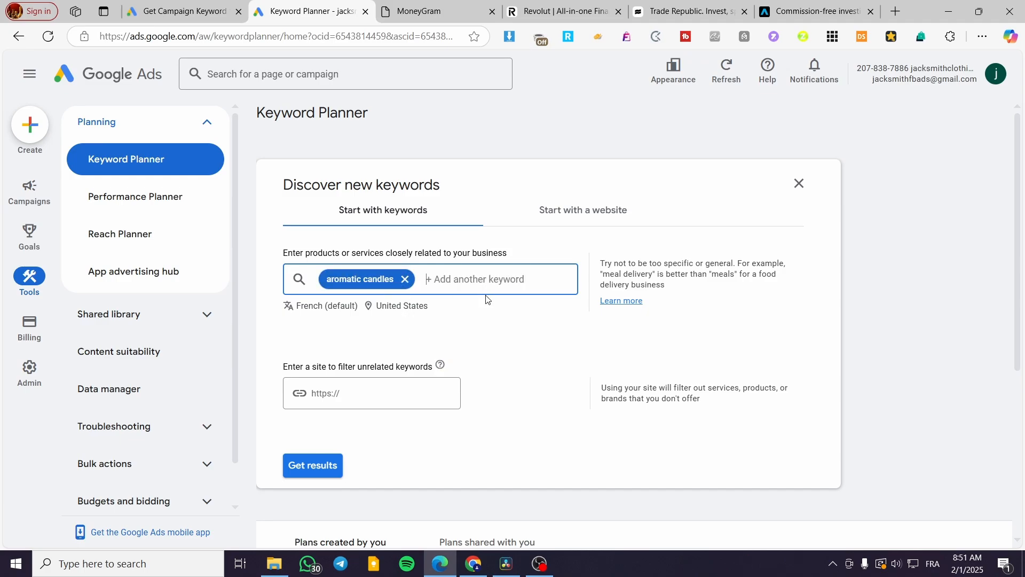
Add the keywords "candles" and "decorative candle", and get the keyword results.
type("candles")
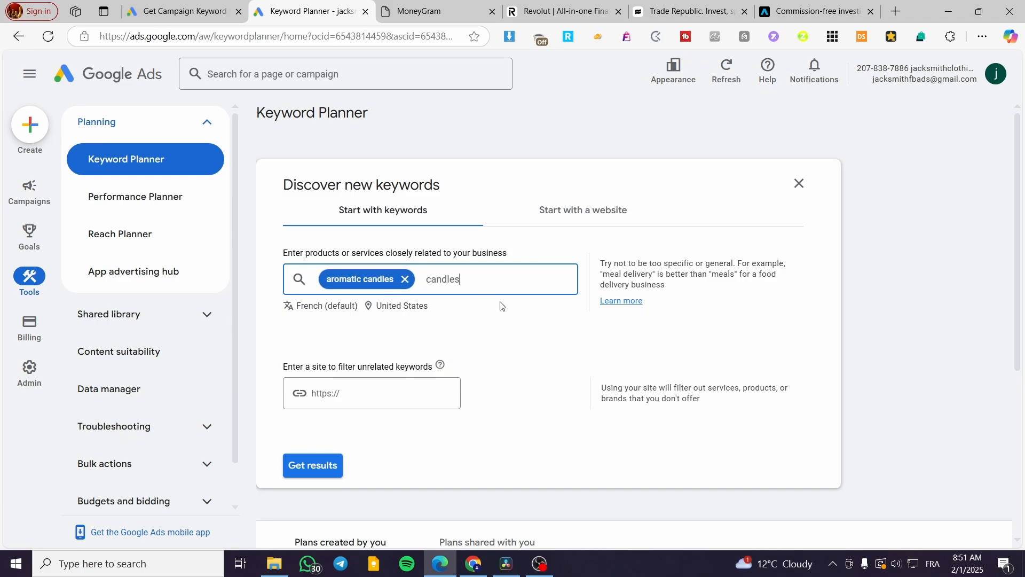
key("Return")
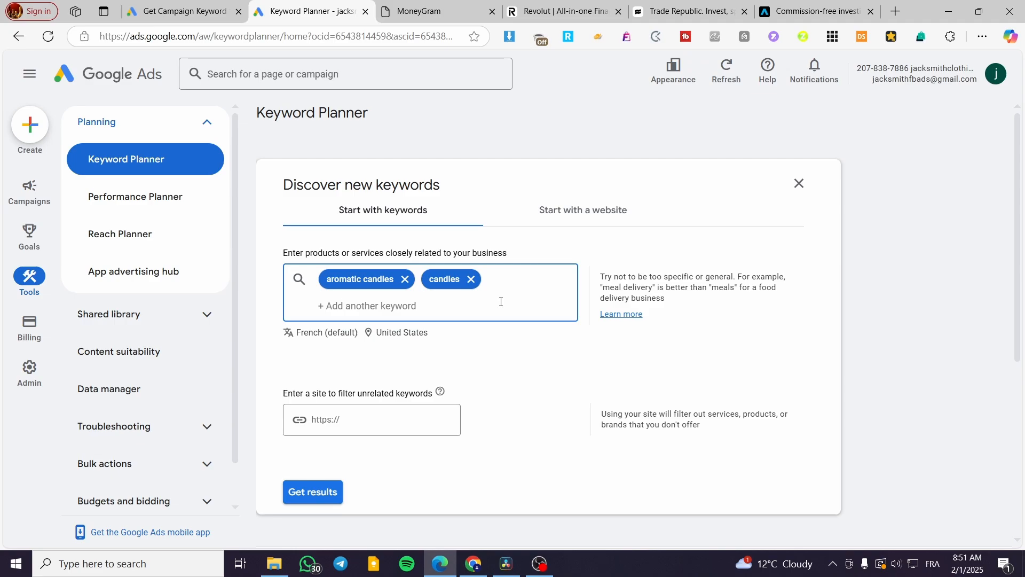
type("decorative candles")
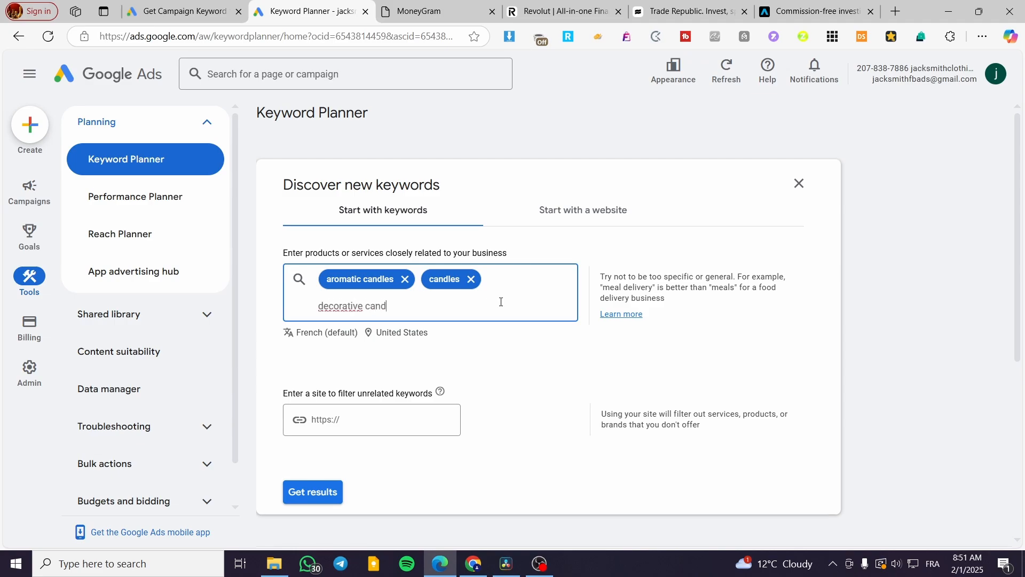
key("Return")
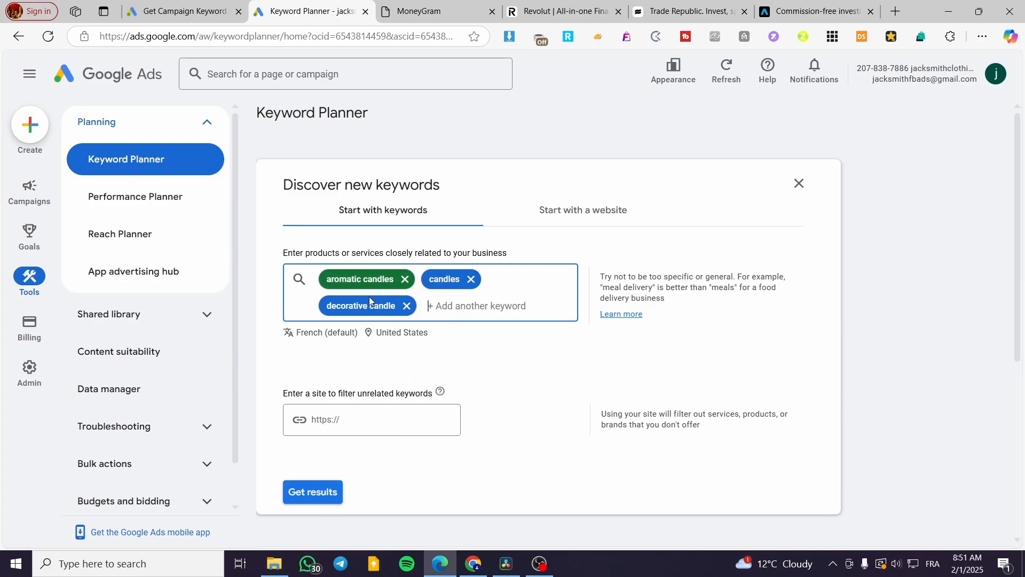
left_click(323, 499)
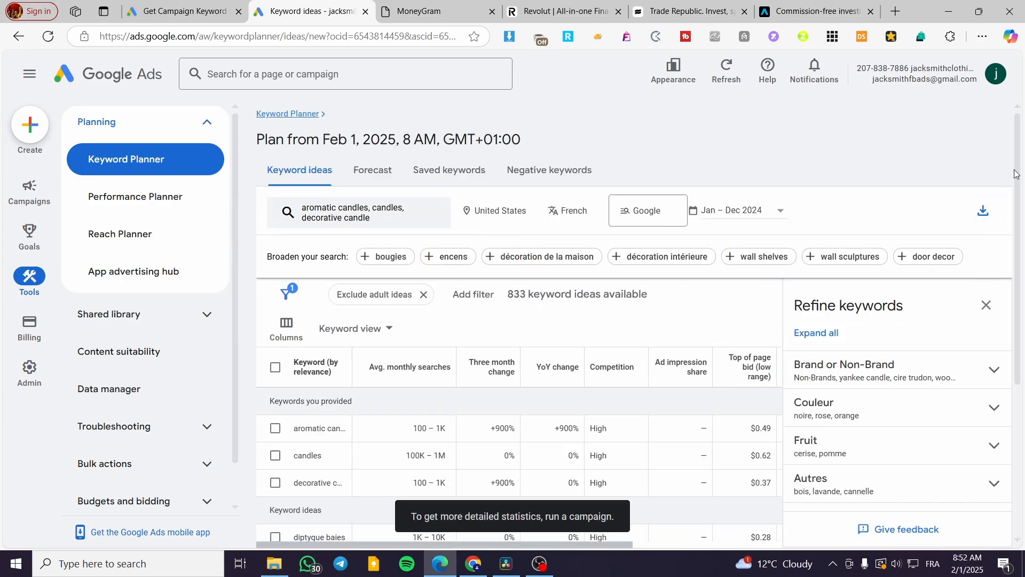
Examine the provided keywords and the keyword ideas with their monthly searches, changes and competition.
scroll(1016, 180, "down", 1)
scroll(1020, 175, "up", 1)
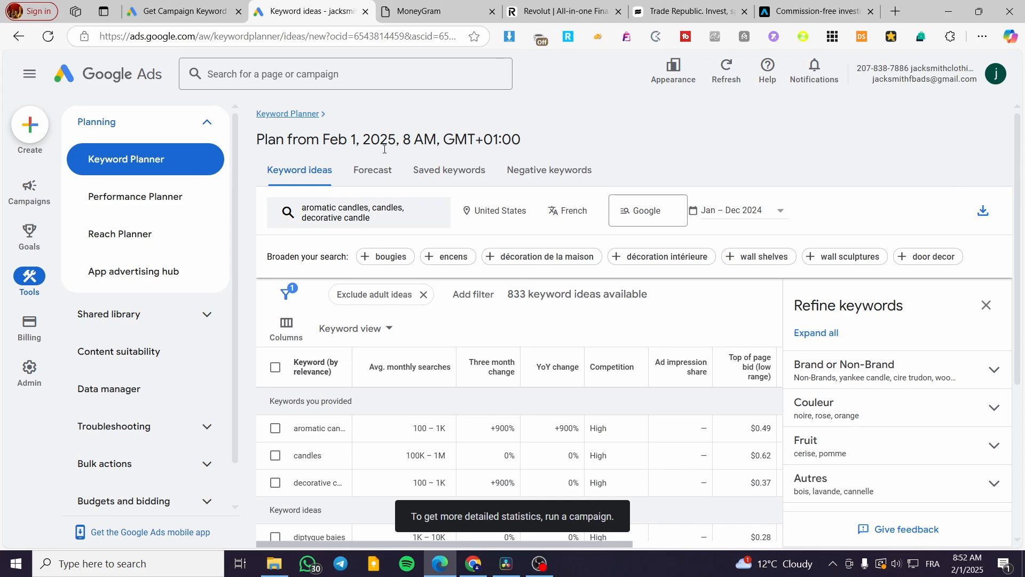
scroll(214, 224, "down", 1)
scroll(470, 299, "down", 1)
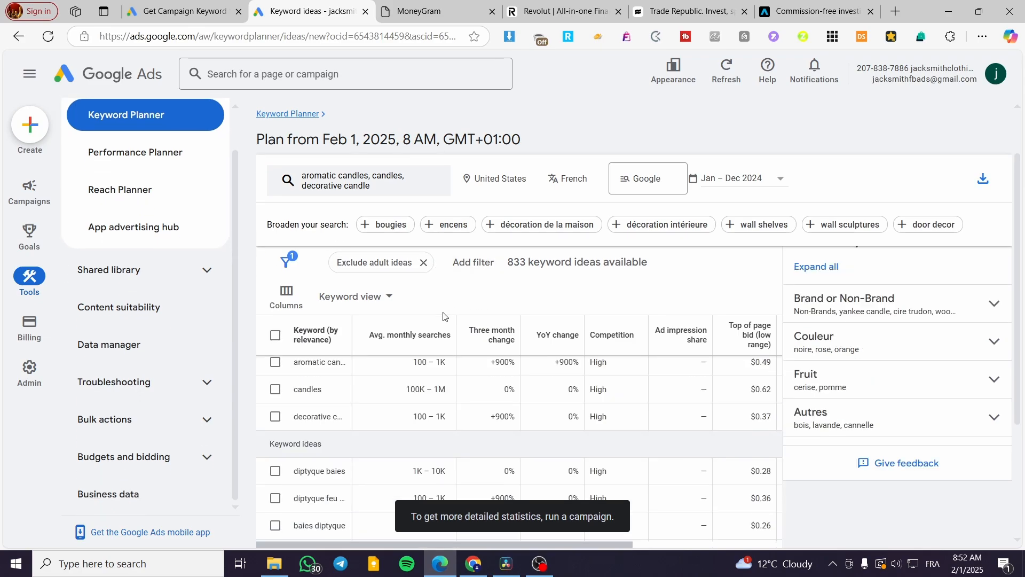
scroll(1016, 301, "up", 1)
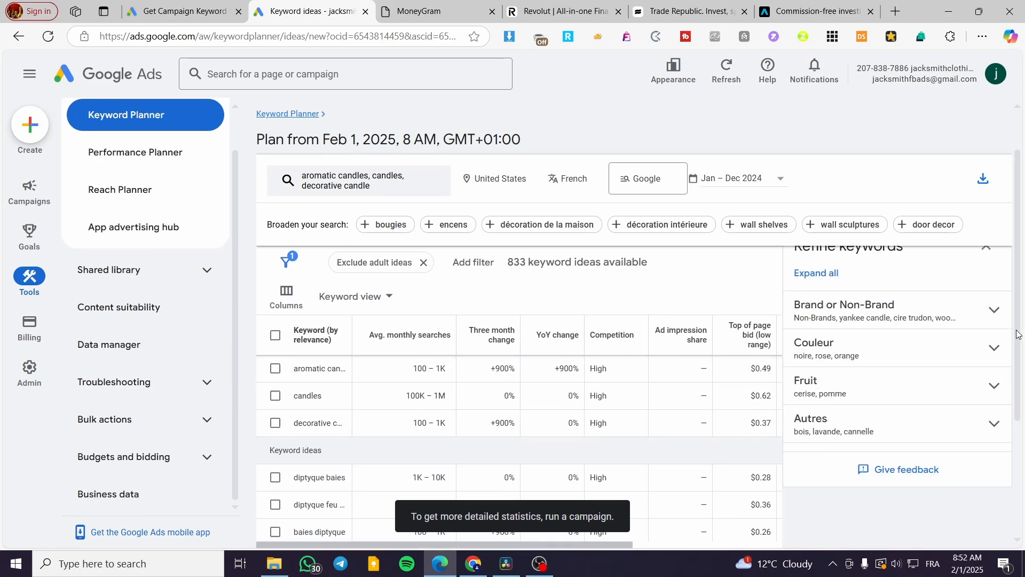
scroll(1016, 301, "down", 1)
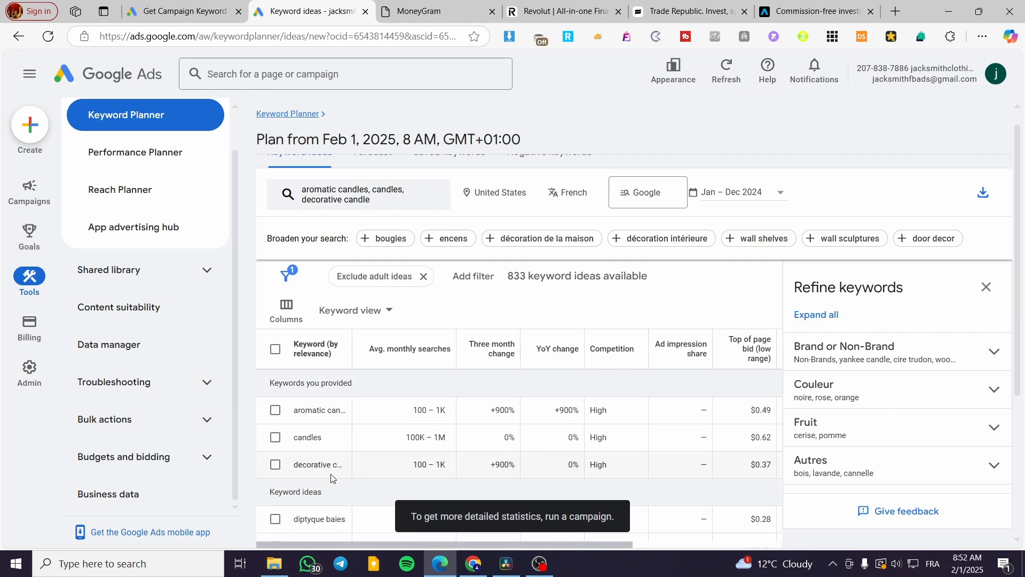
scroll(296, 494, "down", 6)
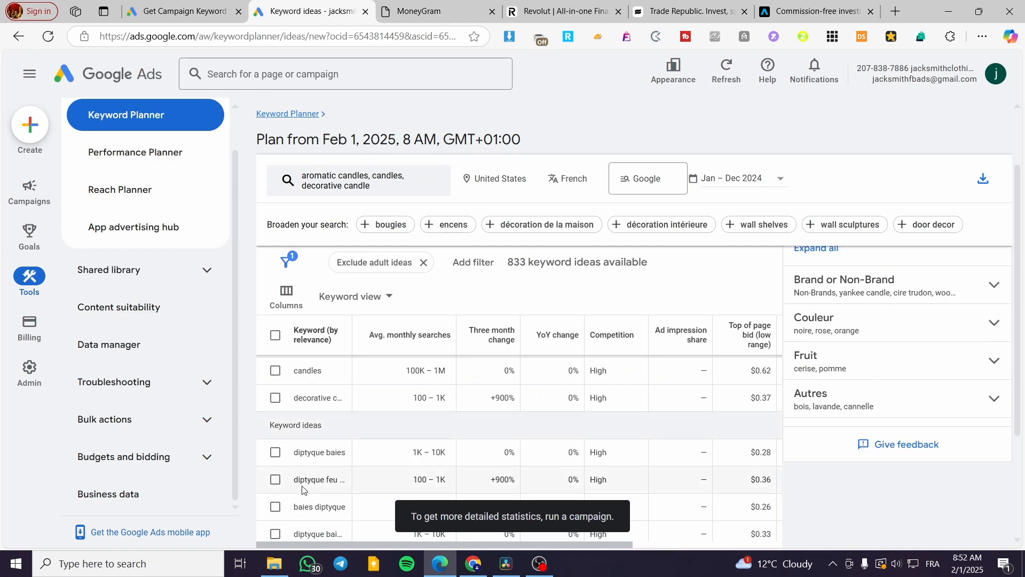
scroll(312, 433, "up", 5)
scroll(320, 450, "up", 1)
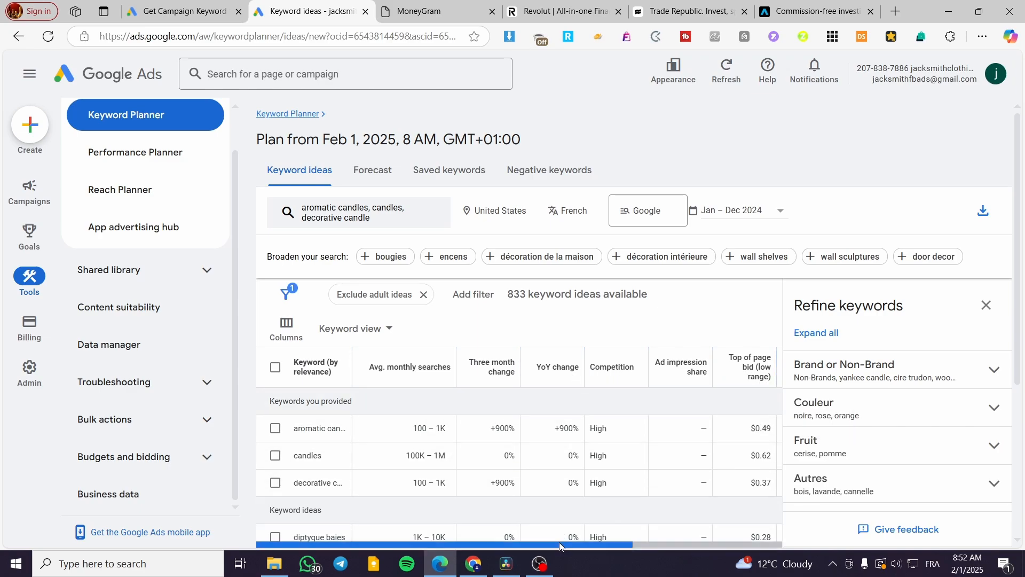
Examine the low-range and high-range top-of-page bids and the account status column for the keywords.
left_click_drag(539, 544, 690, 543)
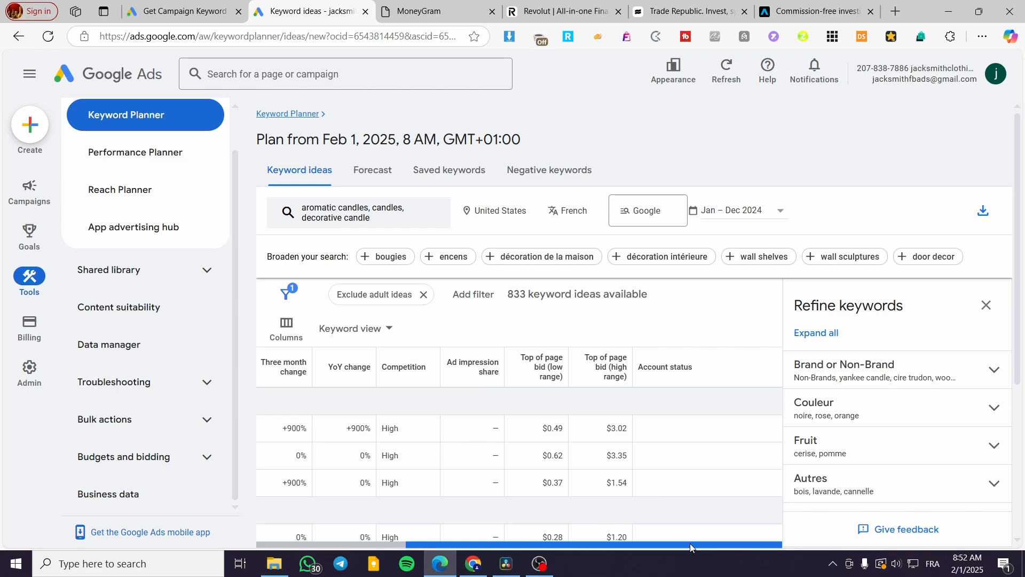
left_click_drag(760, 543, 708, 539)
scroll(716, 456, "down", 1)
scroll(708, 533, "up", 1)
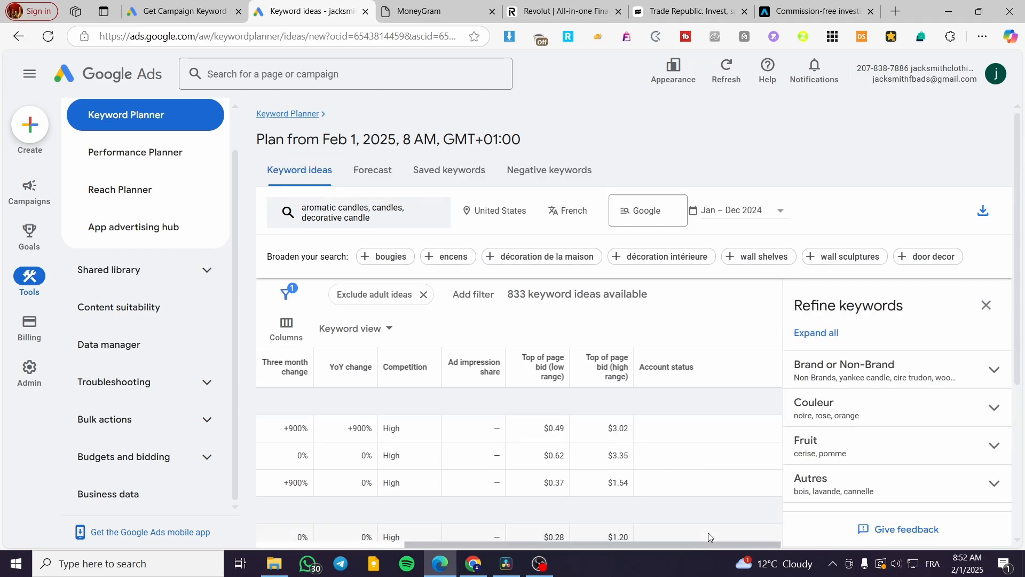
Review the categories for refining the keywords and the suggested terms for broadening the search.
scroll(708, 533, "down", 1)
scroll(700, 534, "up", 1)
left_click_drag(703, 545, 572, 547)
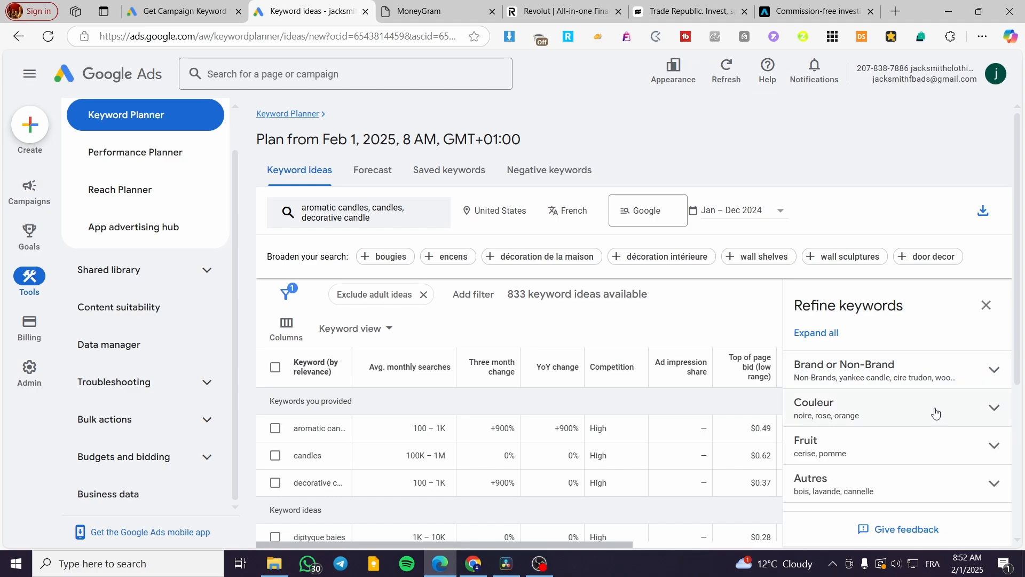
scroll(945, 475, "down", 1)
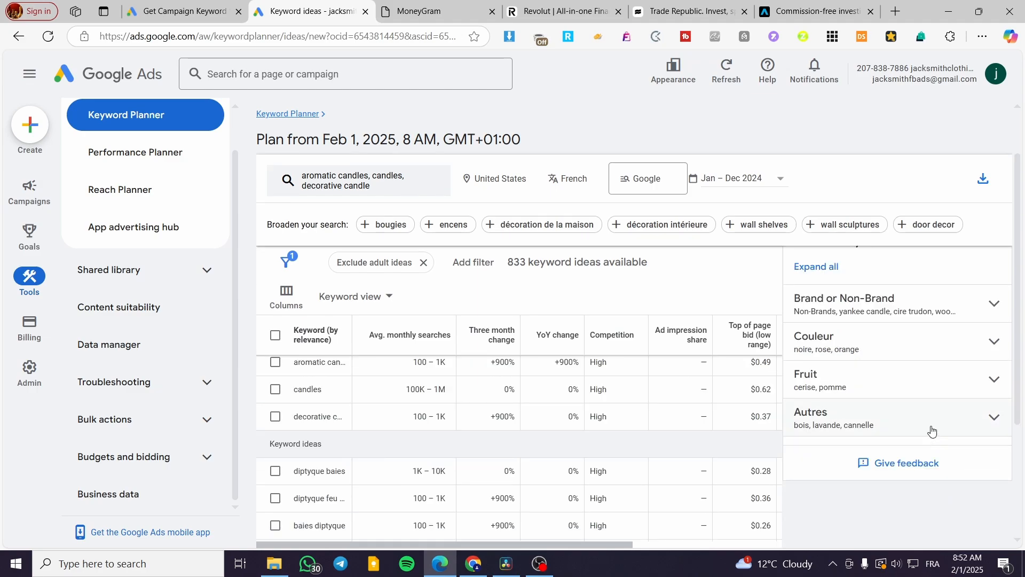
scroll(815, 408, "up", 1)
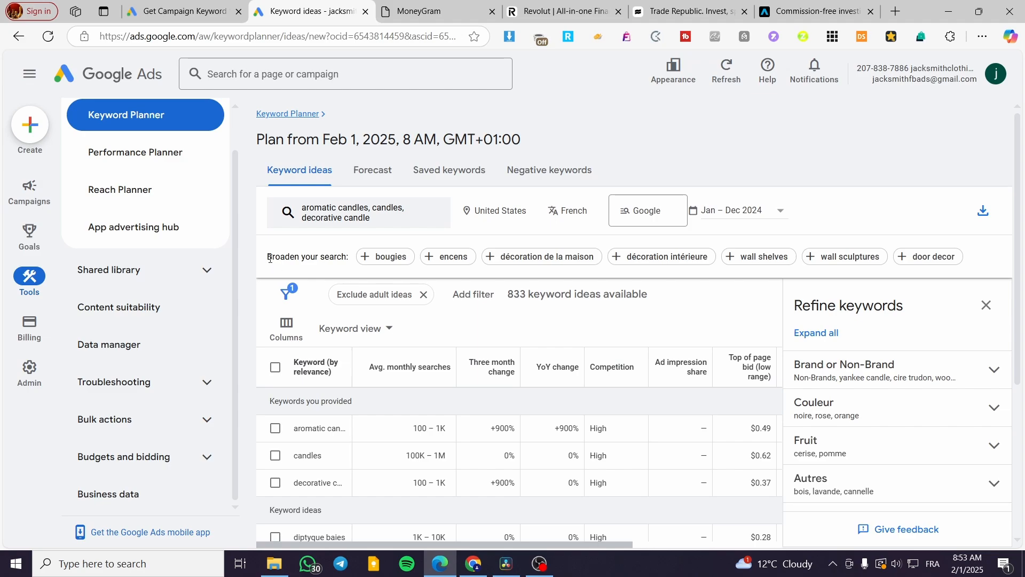
left_click_drag(270, 257, 343, 264)
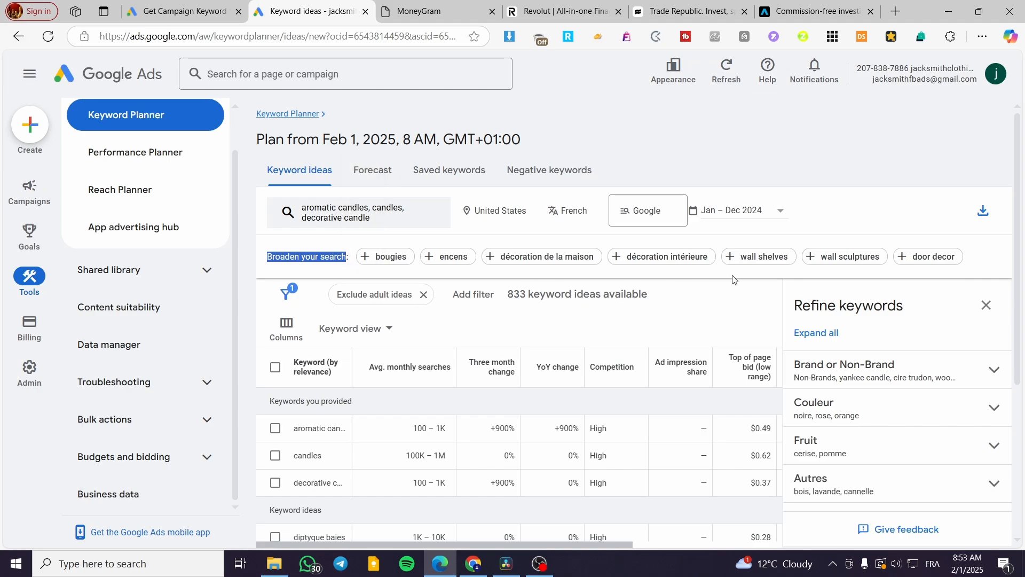
left_click(877, 207)
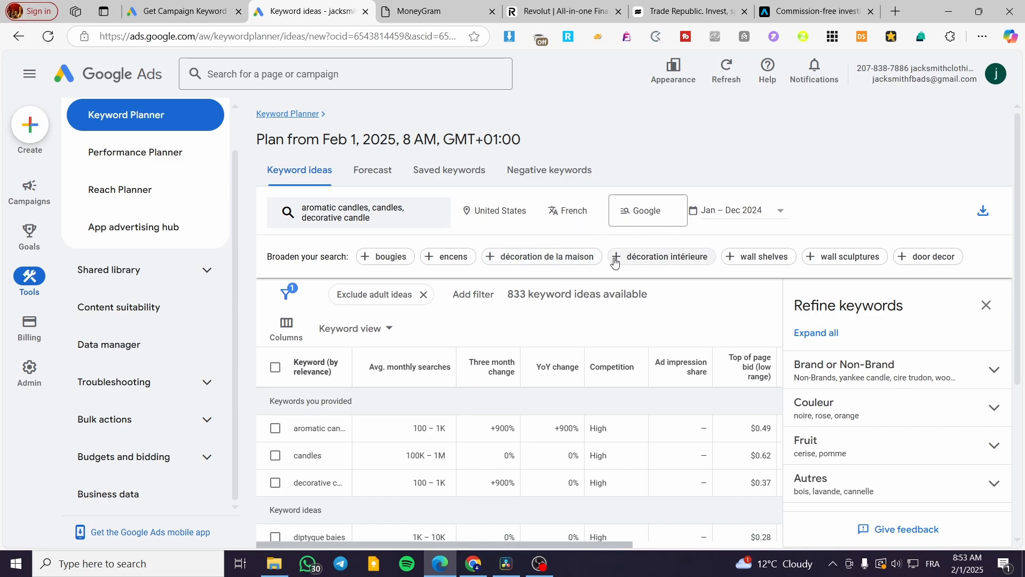
Examine the competition levels of the provided keywords and the keyword ideas below them.
scroll(348, 460, "down", 1)
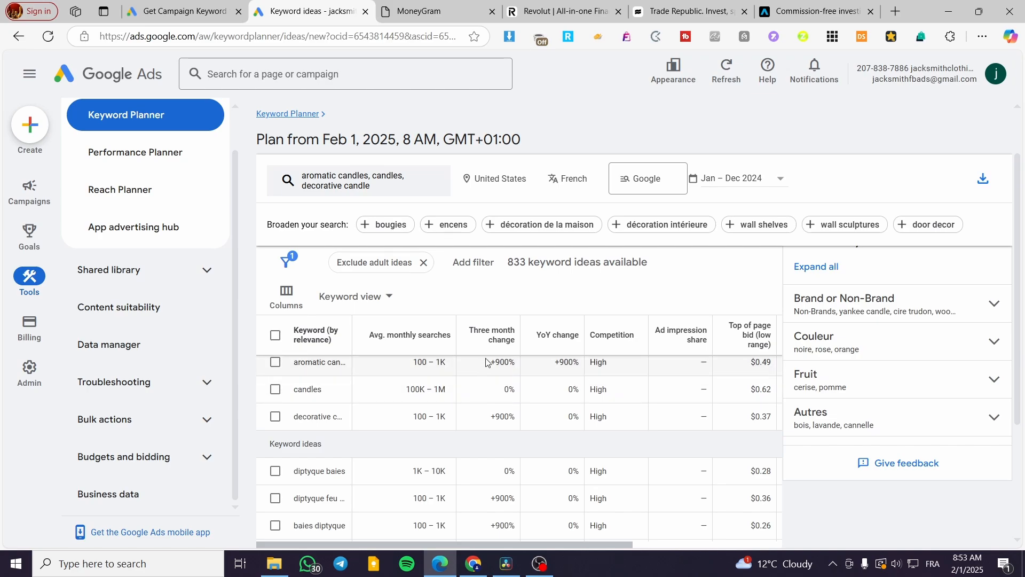
mouse_move(501, 346)
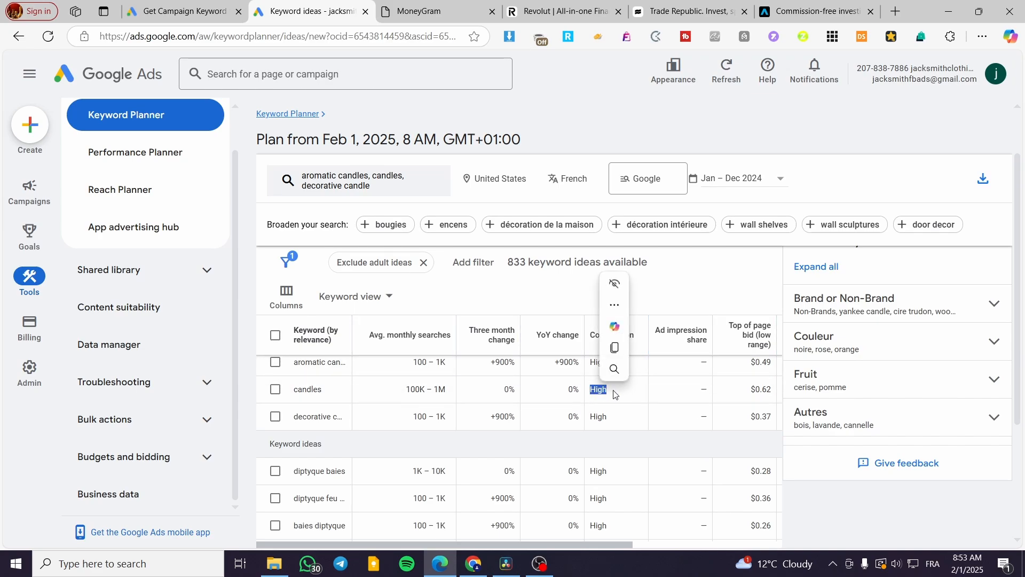
left_click(600, 421)
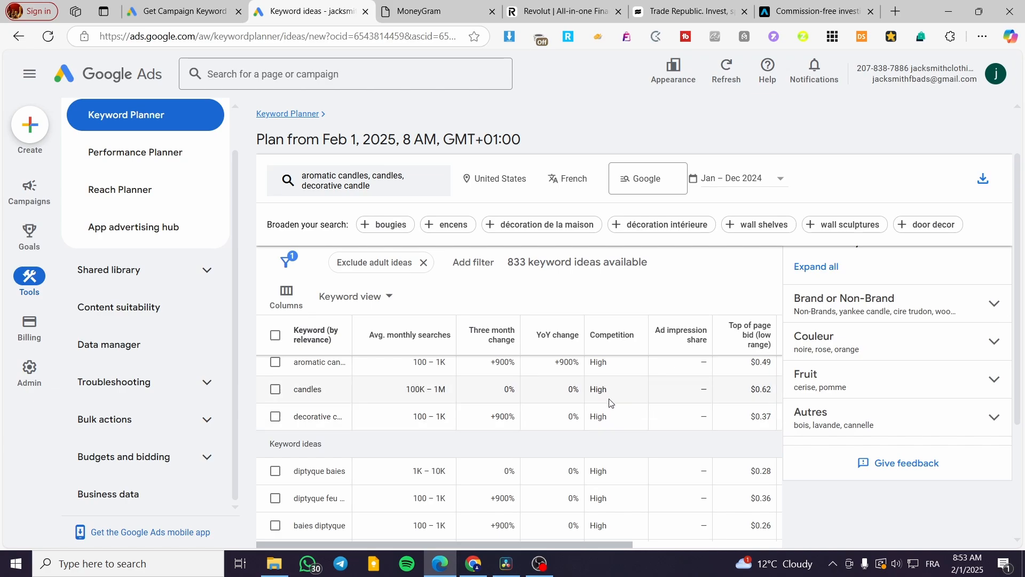
scroll(606, 395, "down", 2)
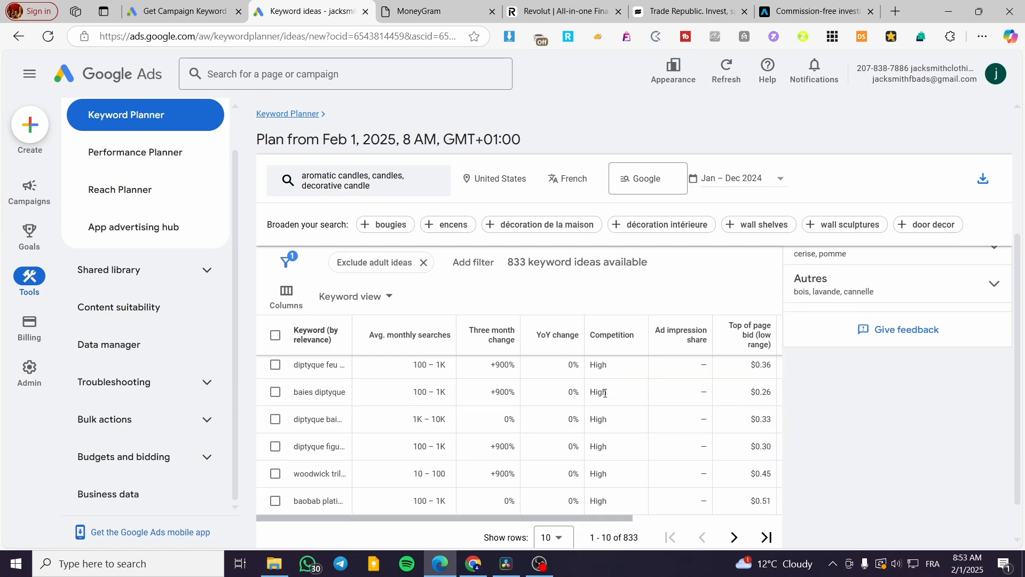
scroll(608, 411, "up", 2)
scroll(614, 411, "up", 1)
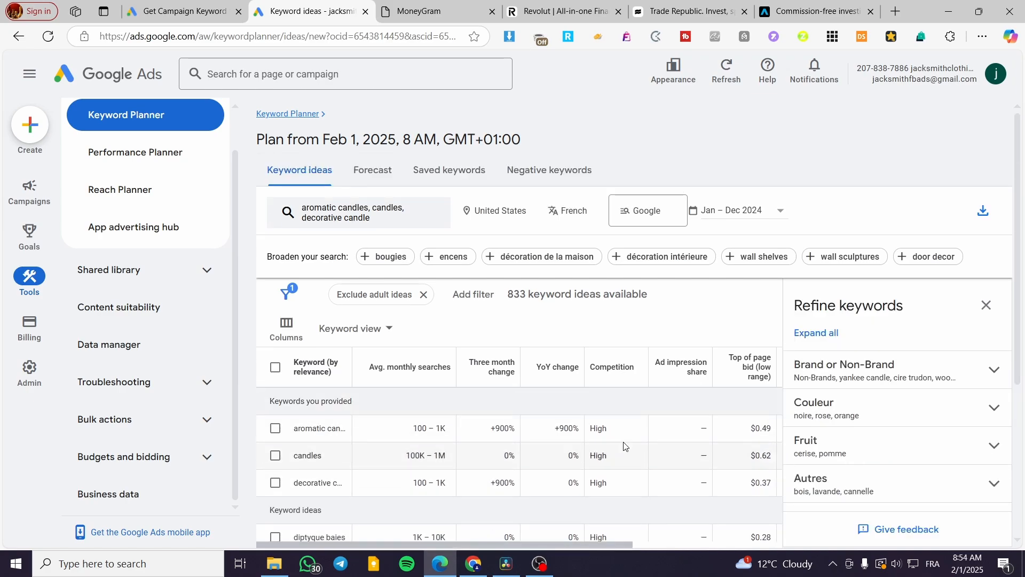
scroll(617, 406, "down", 2)
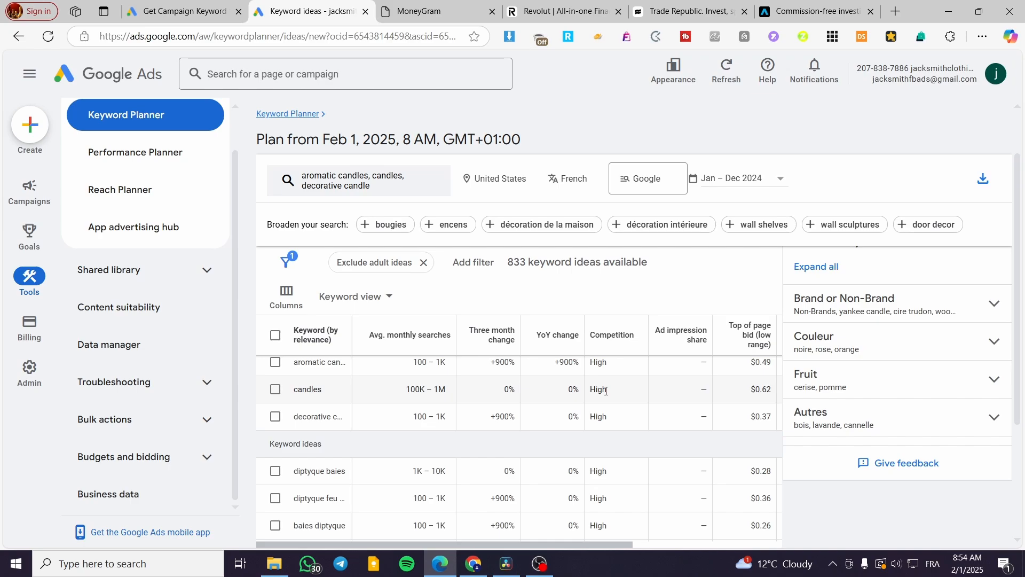
scroll(514, 327, "up", 2)
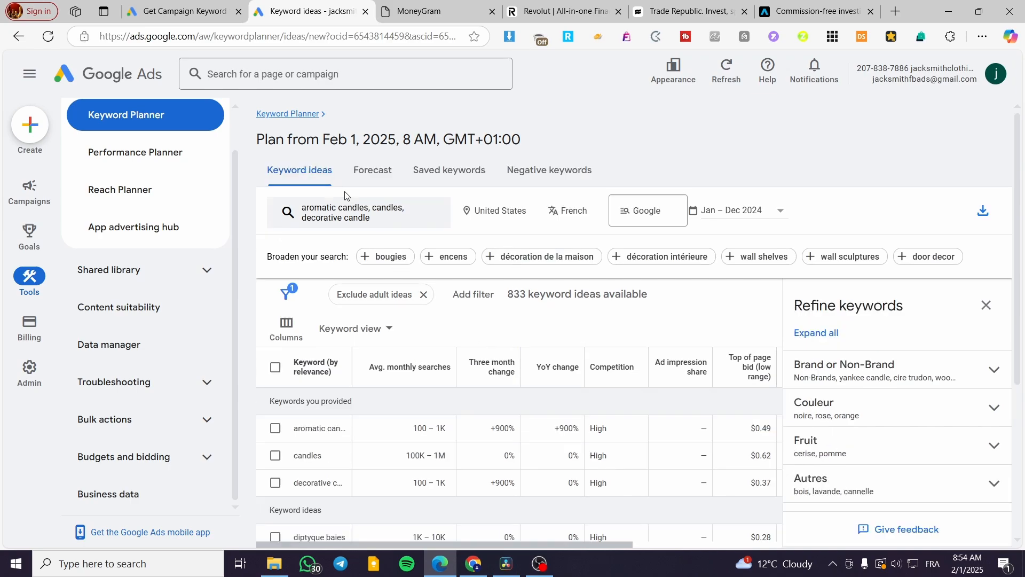
Open the plan's forecast and replace Algeria with the United States as its targeted location.
left_click(368, 176)
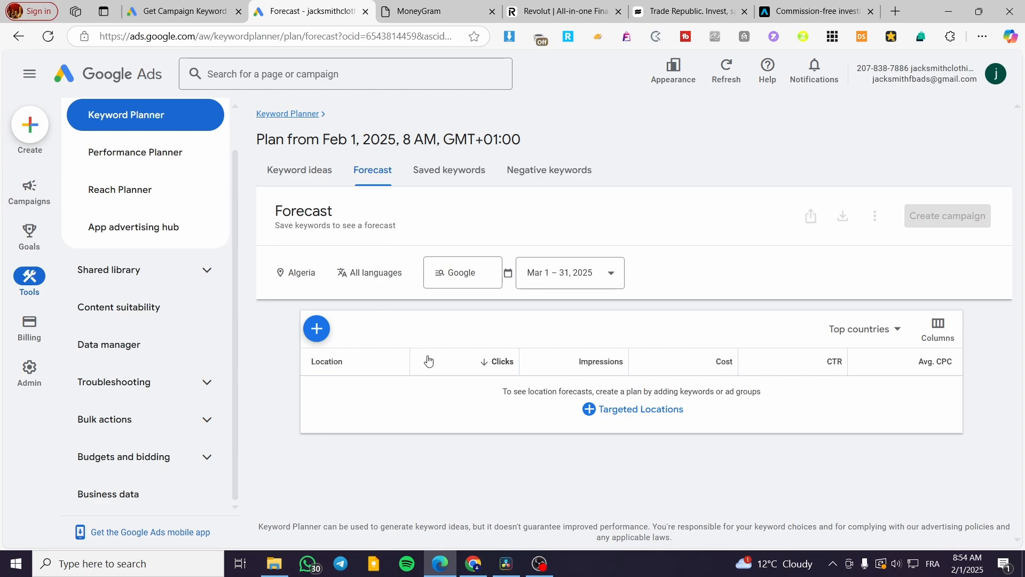
left_click(316, 328)
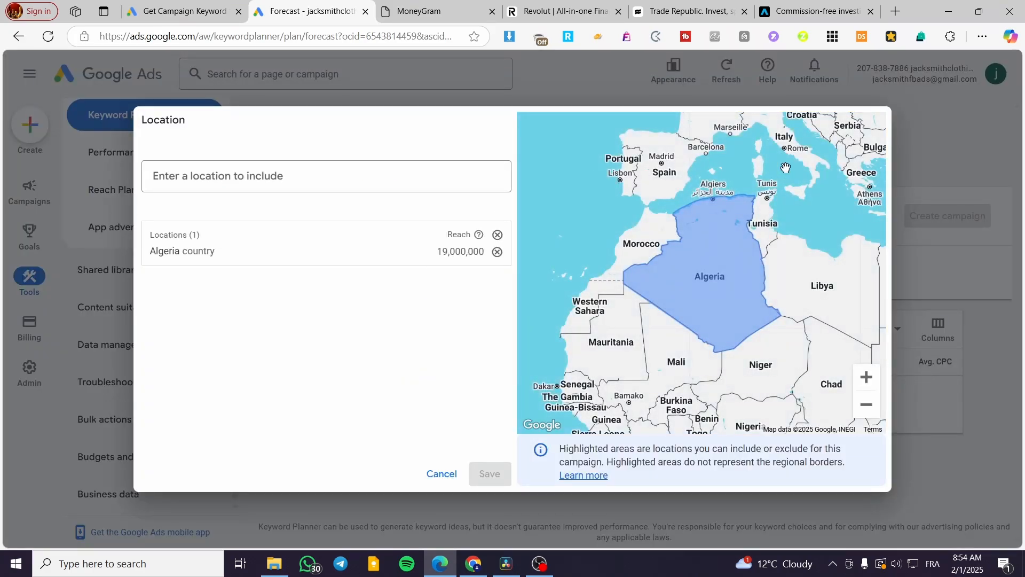
left_click(497, 251)
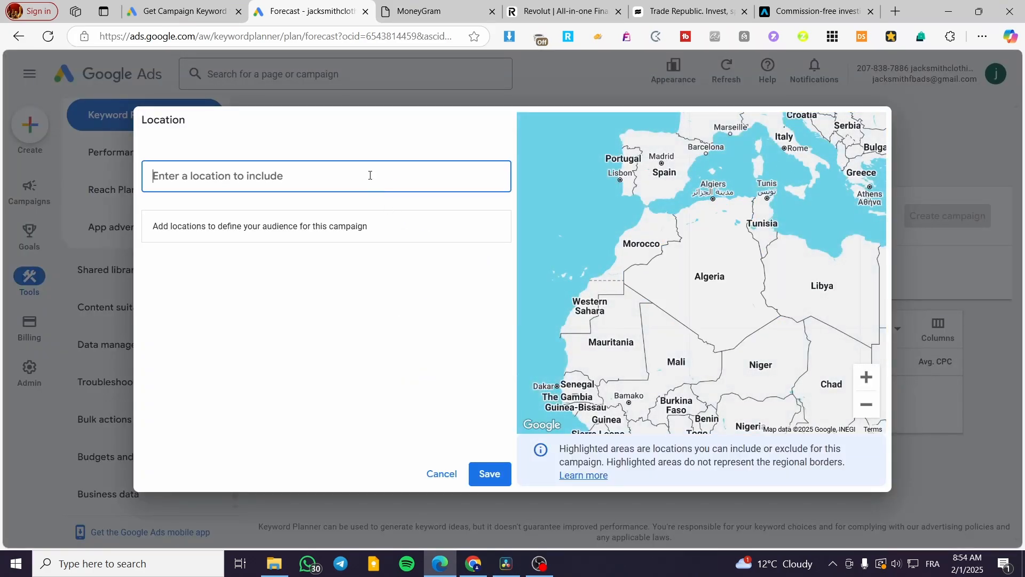
type("united")
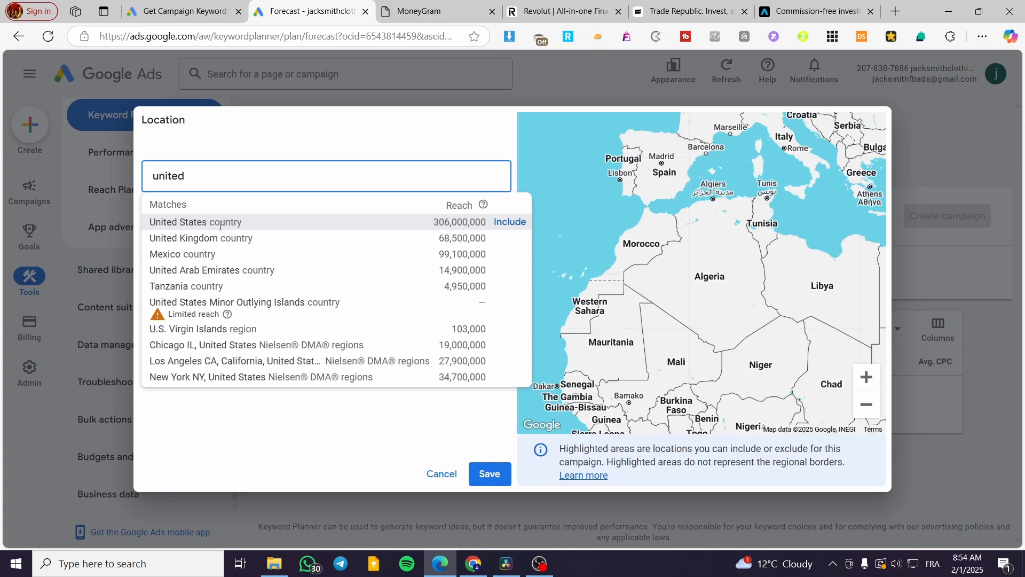
left_click(220, 222)
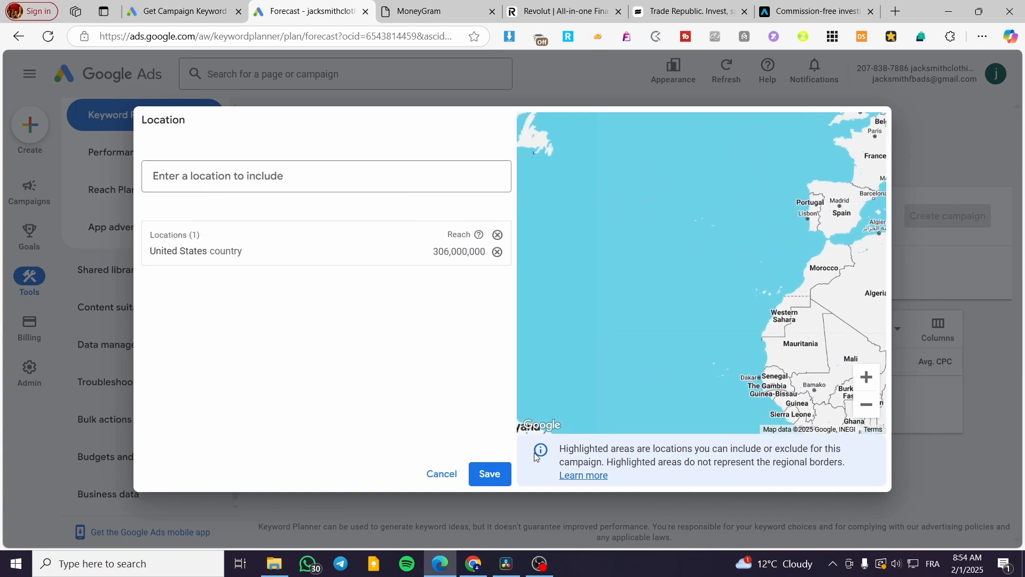
left_click(488, 473)
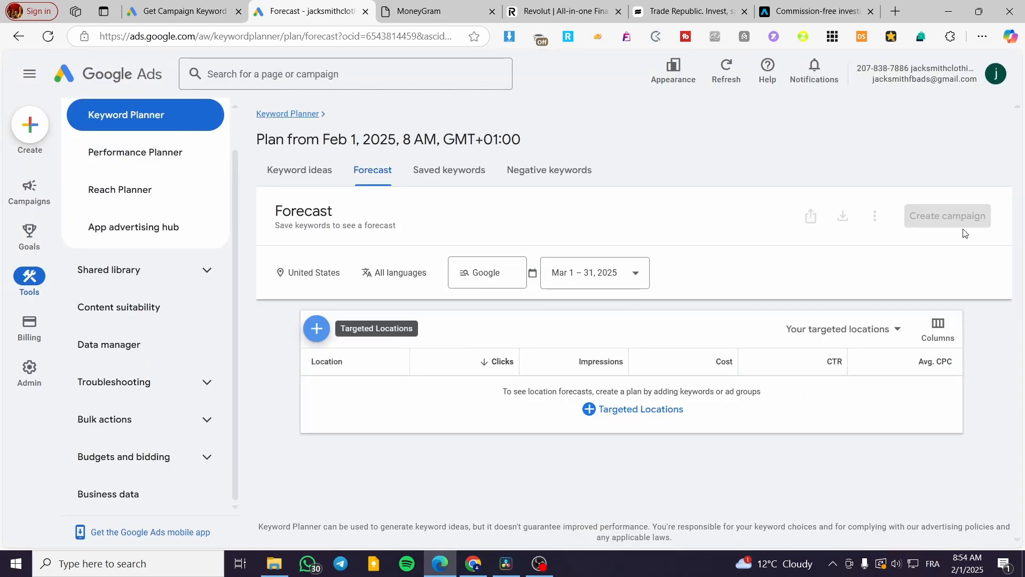
Look over the plan's saved keywords and negative keywords, and return to its keyword ideas.
left_click(447, 181)
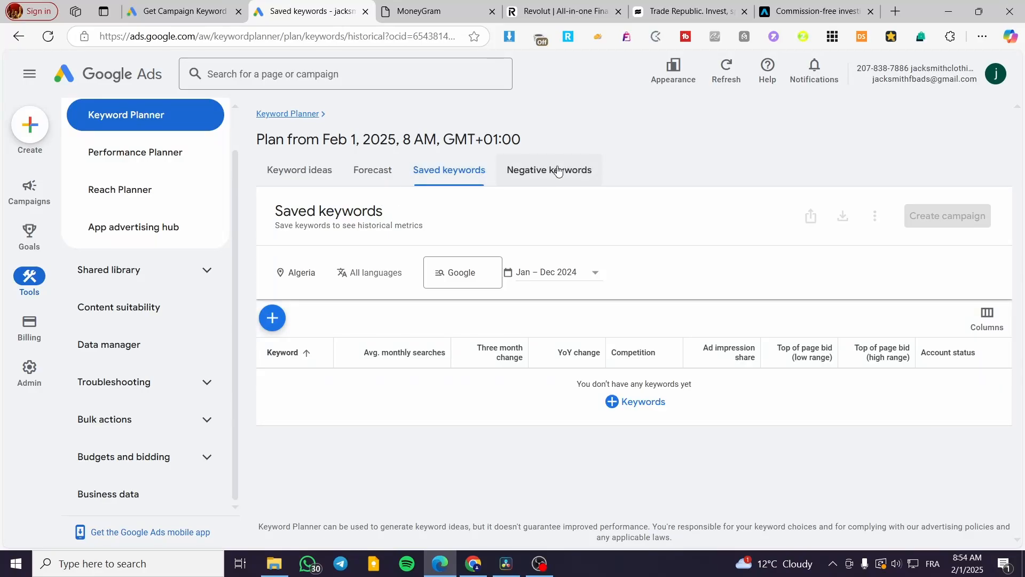
left_click(579, 181)
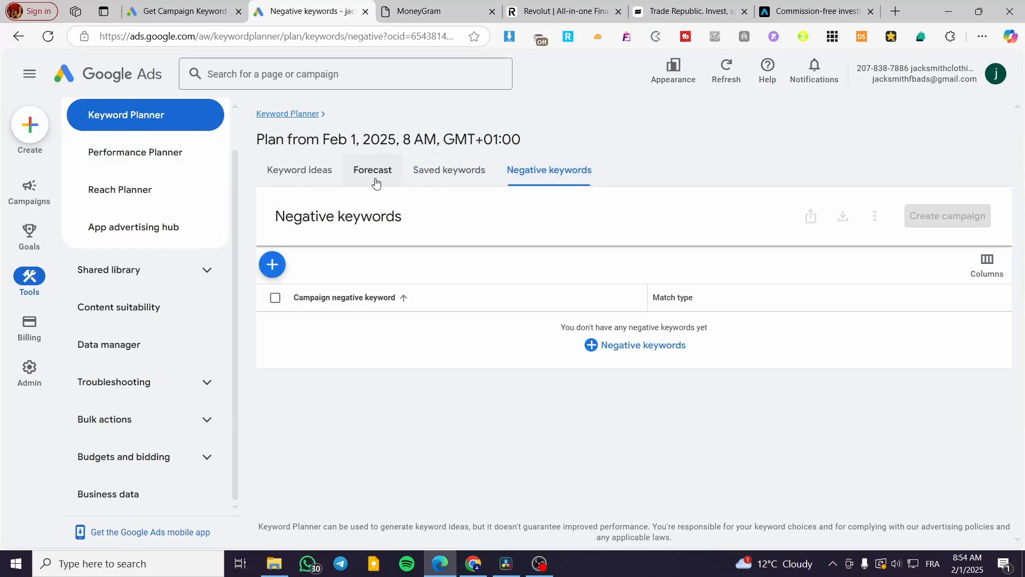
left_click(305, 175)
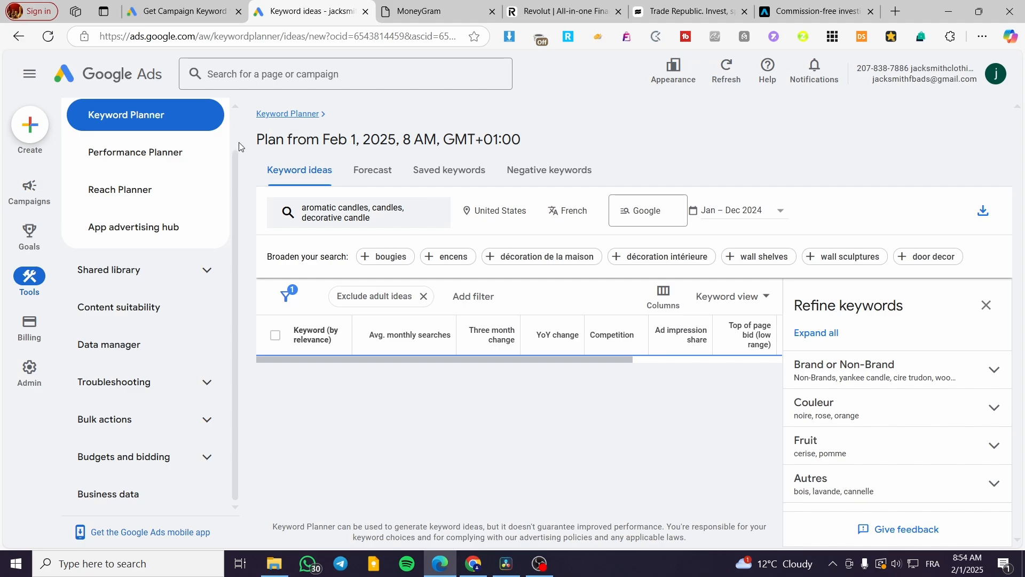
Go back to the Keyword Planner start page and review the website-based option for discovering new keywords.
left_click(135, 124)
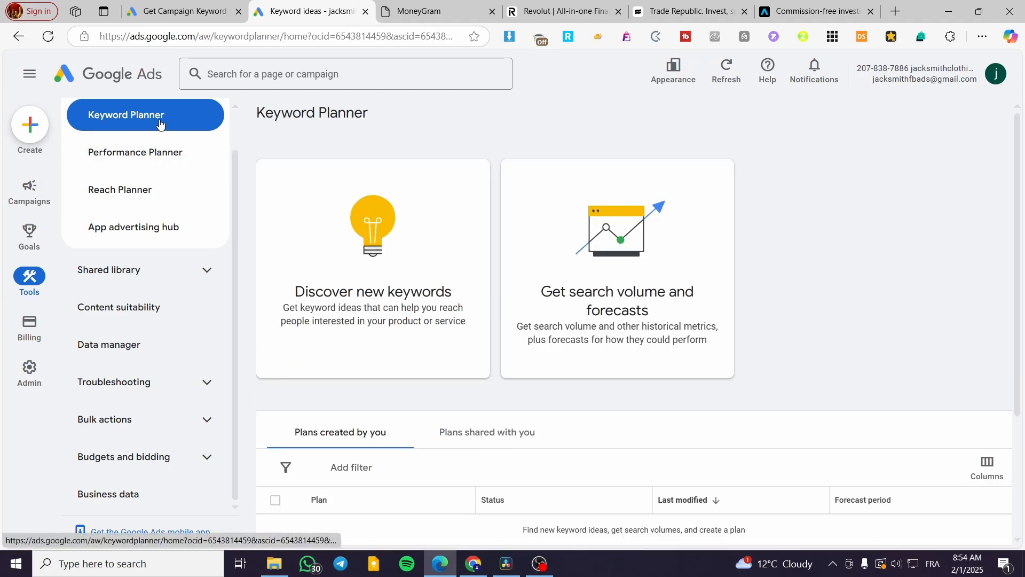
left_click(372, 309)
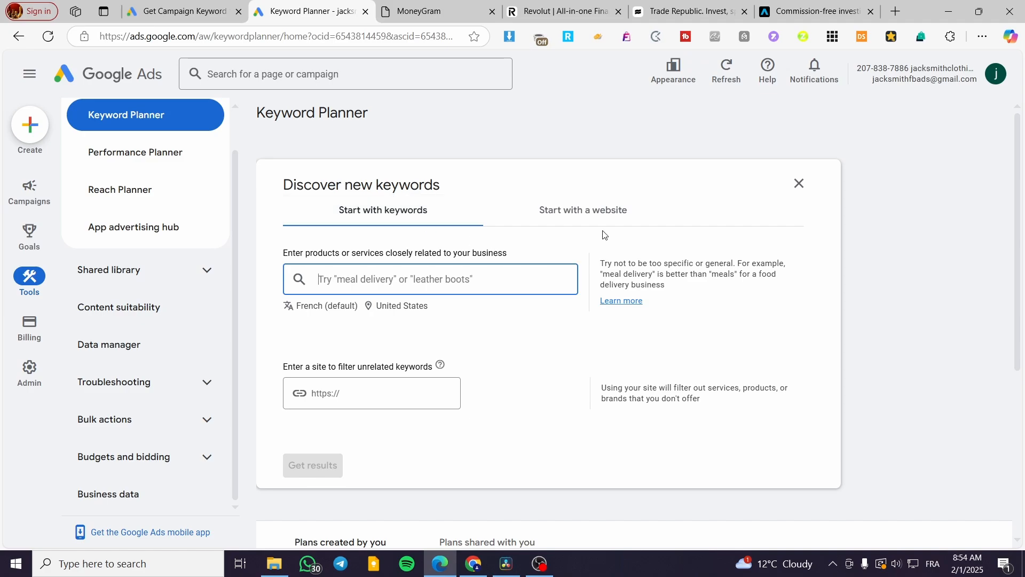
left_click(590, 213)
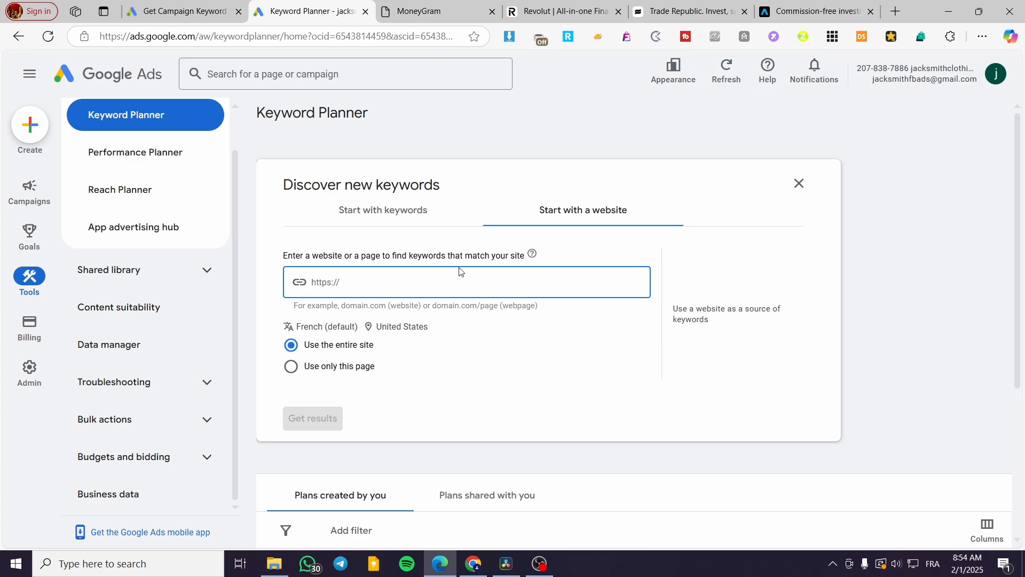
scroll(485, 299, "down", 4)
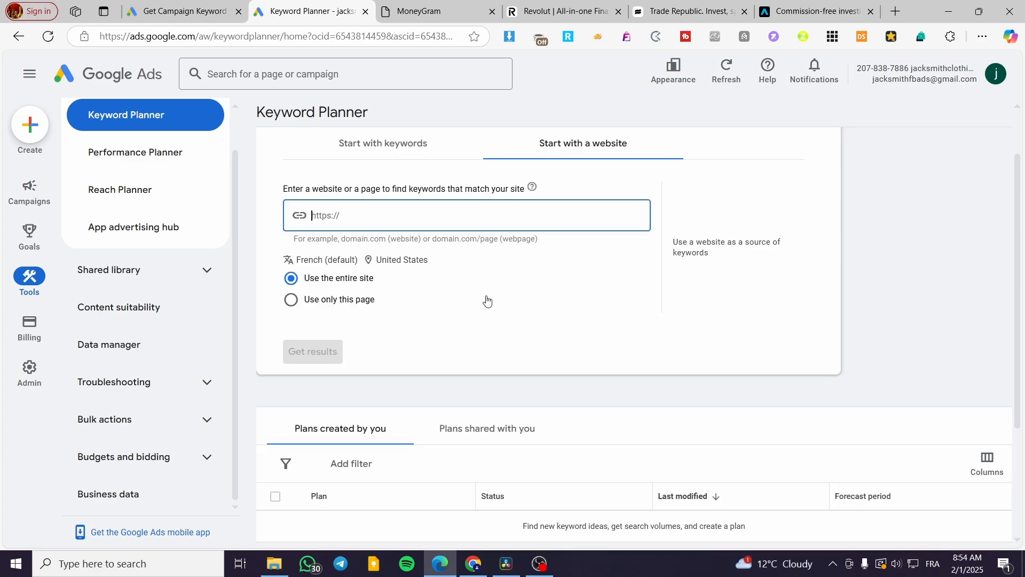
scroll(455, 349, "up", 4)
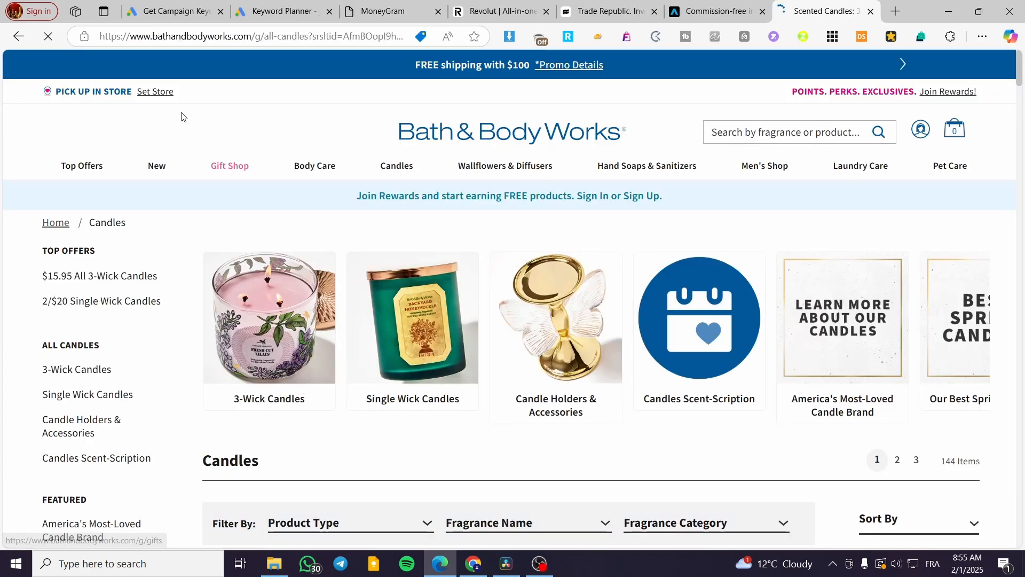
Dismiss the shipping and location prompts on the Bath & Body Works candles page and copy the site's base address.
double_click(231, 38)
left_click_drag(230, 37, 105, 36)
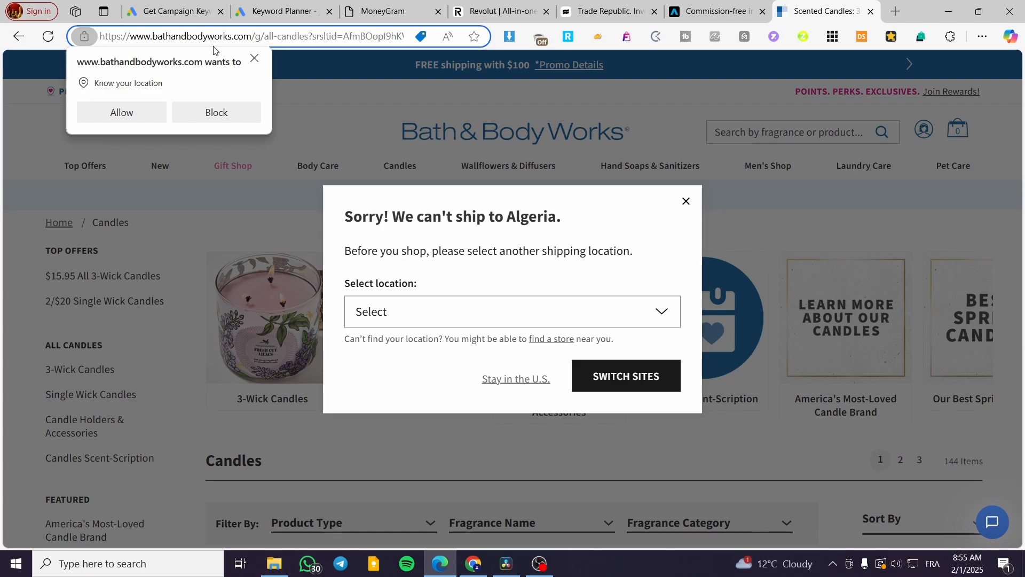
left_click(686, 201)
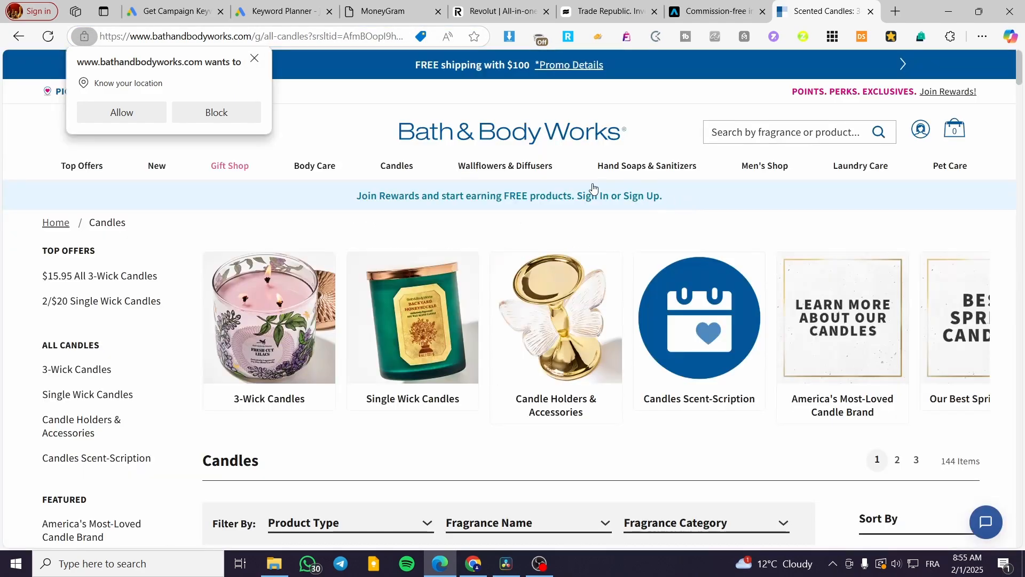
left_click(255, 58)
left_click_drag(254, 39, 101, 36)
key("ctrl+c")
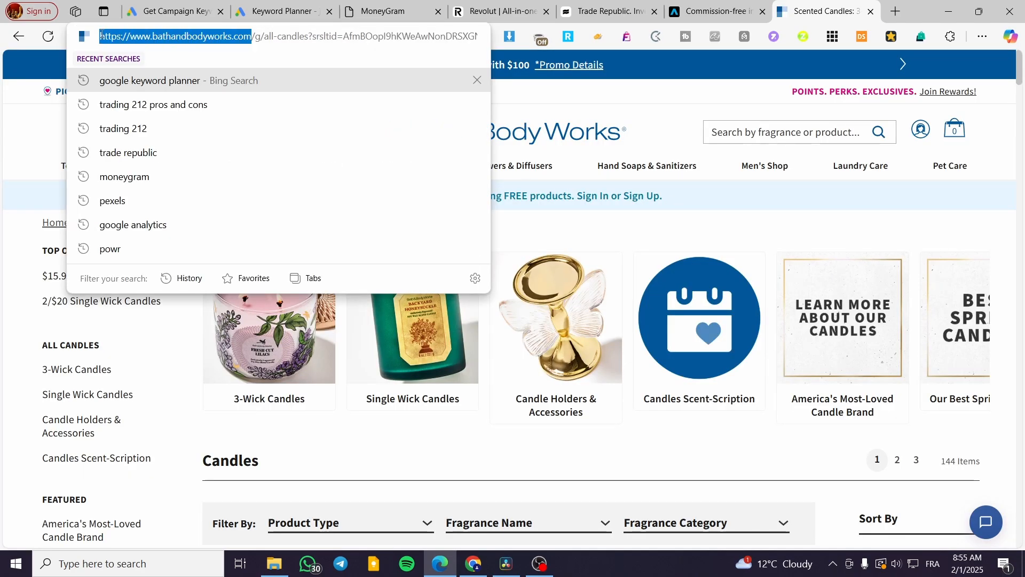
left_click(271, 10)
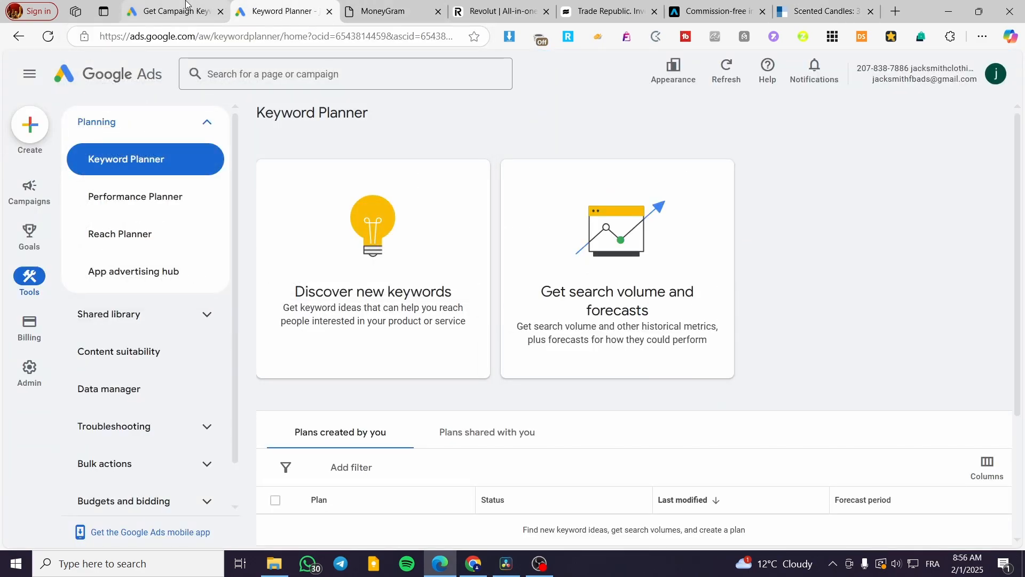
left_click(212, 4)
left_click(254, 6)
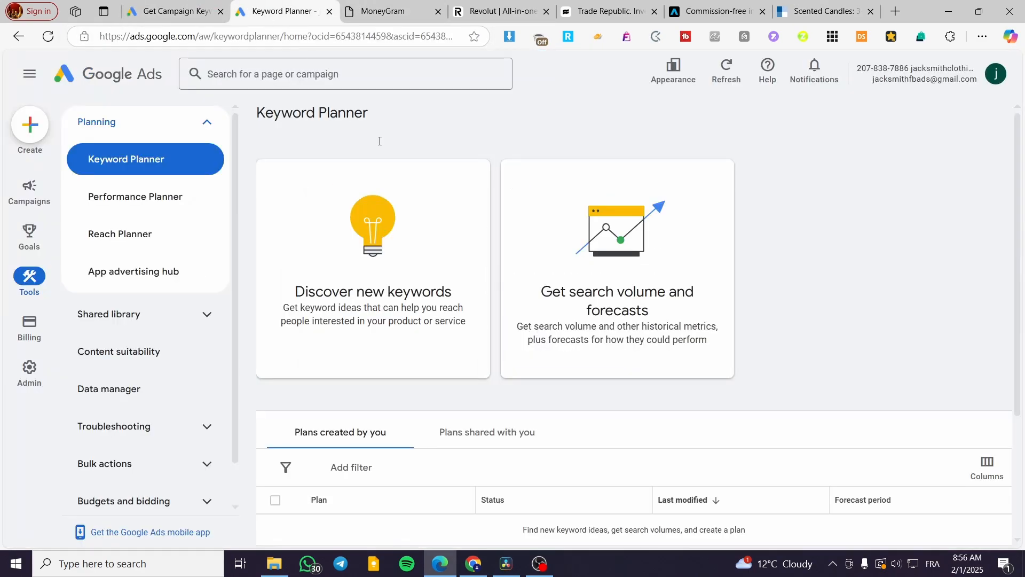
left_click(396, 256)
left_click(619, 210)
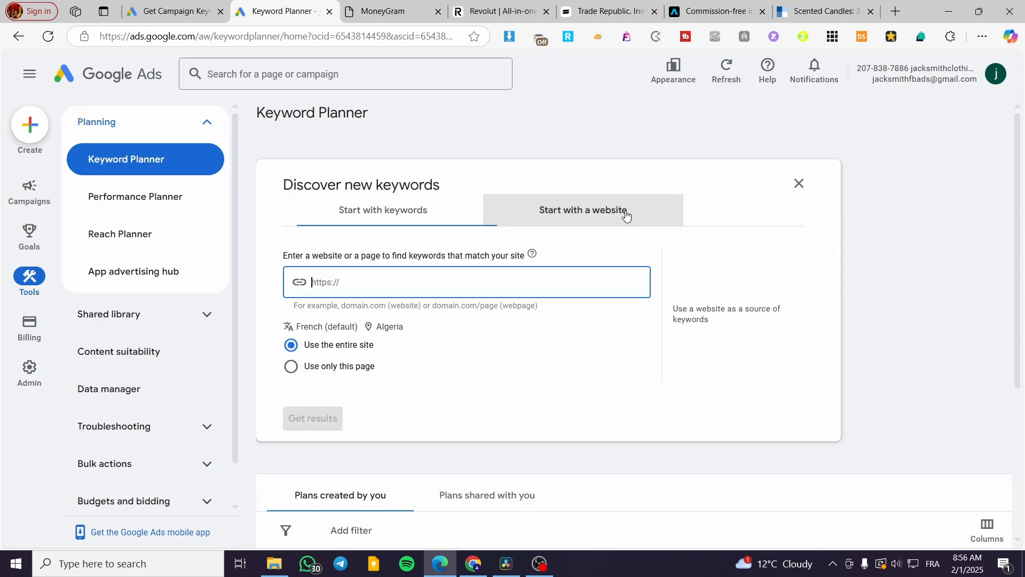
key("ctrl+v")
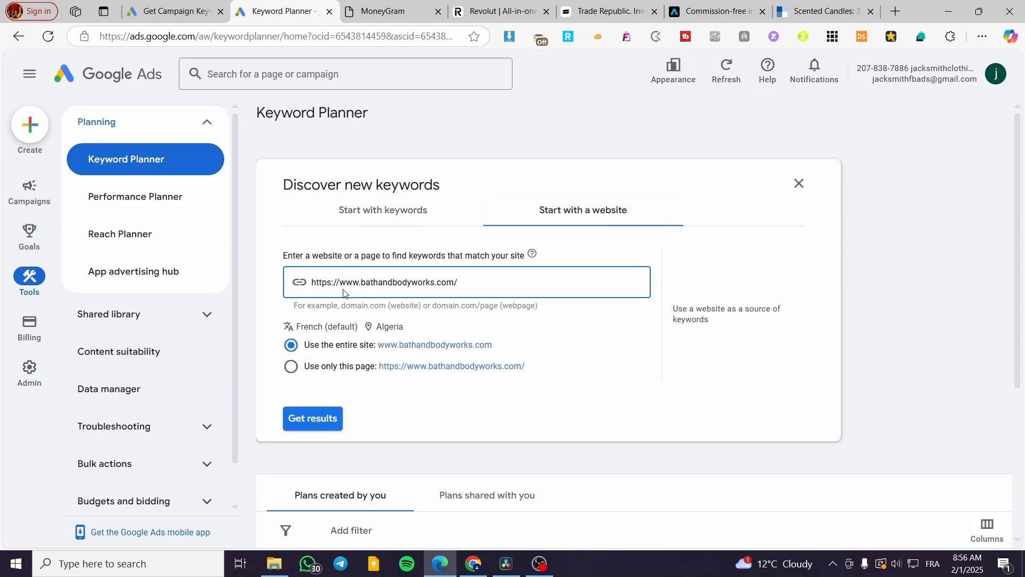
left_click(313, 422)
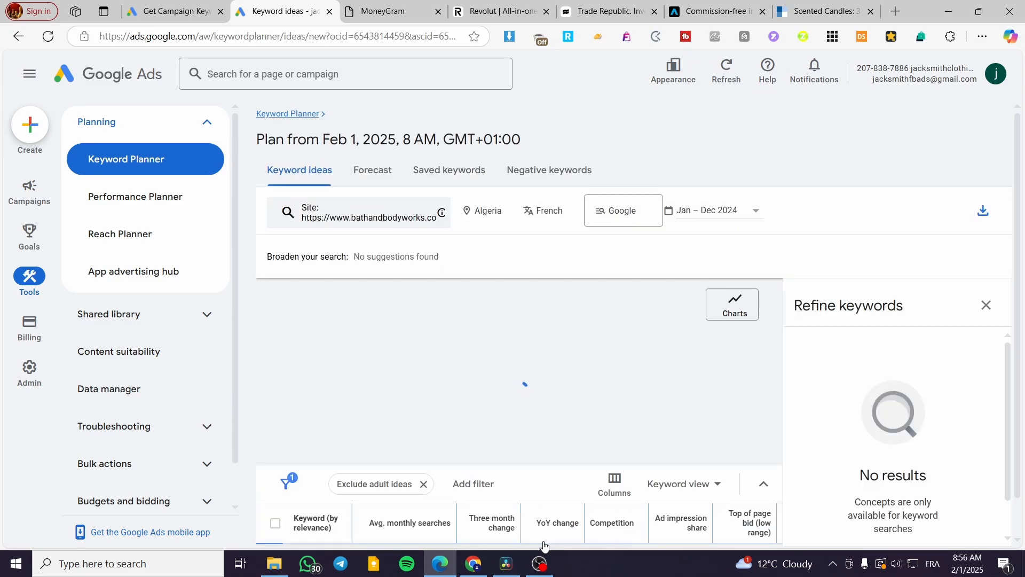
scroll(611, 338, "down", 2)
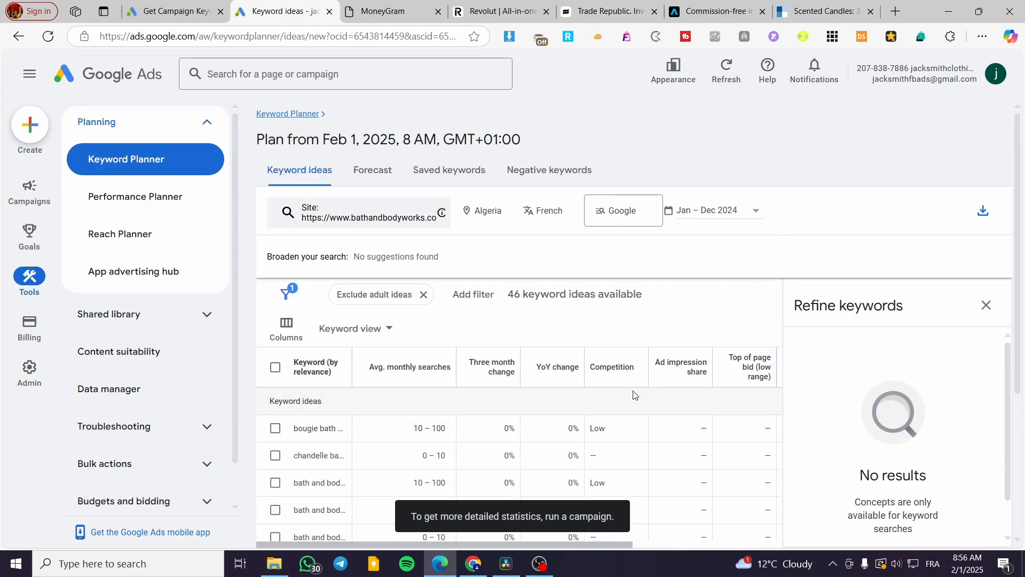
Examine the average monthly searches, three-month and YoY change, and competition of the keyword ideas found for the website.
scroll(887, 411, "down", 1)
scroll(574, 415, "up", 1)
scroll(961, 306, "down", 2)
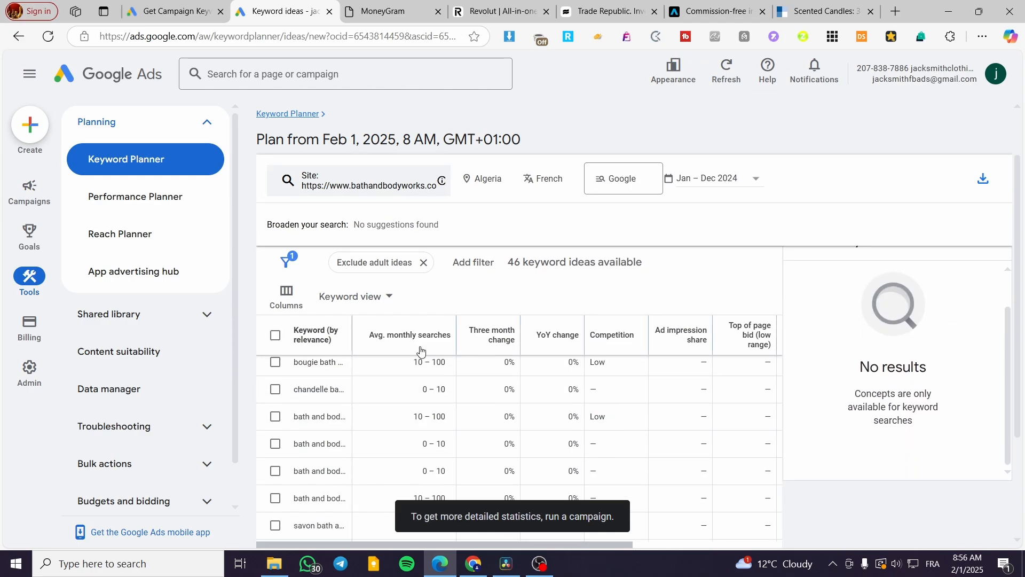
scroll(450, 397, "down", 3)
scroll(449, 397, "down", 1)
scroll(448, 462, "up", 5)
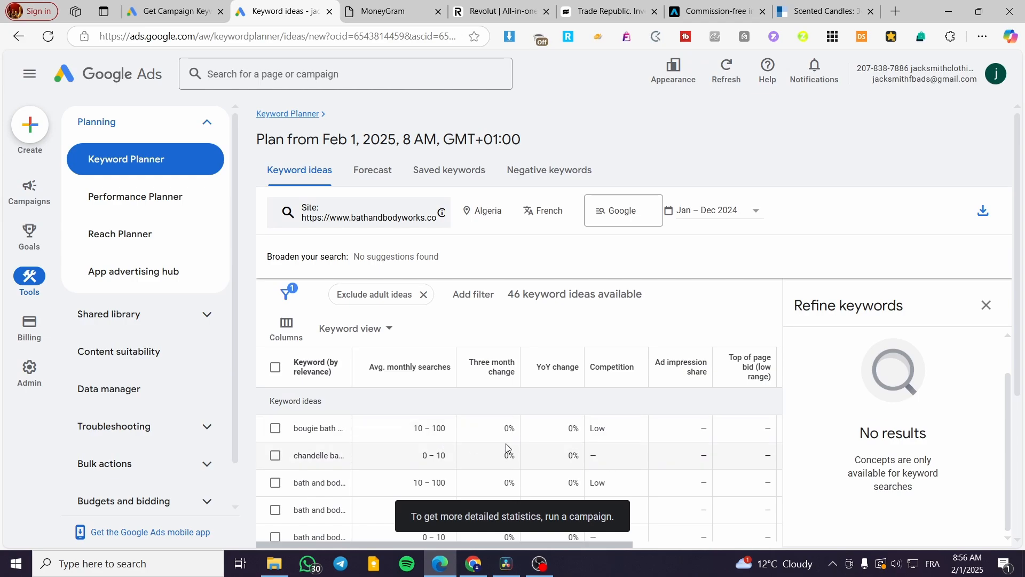
scroll(505, 443, "down", 2)
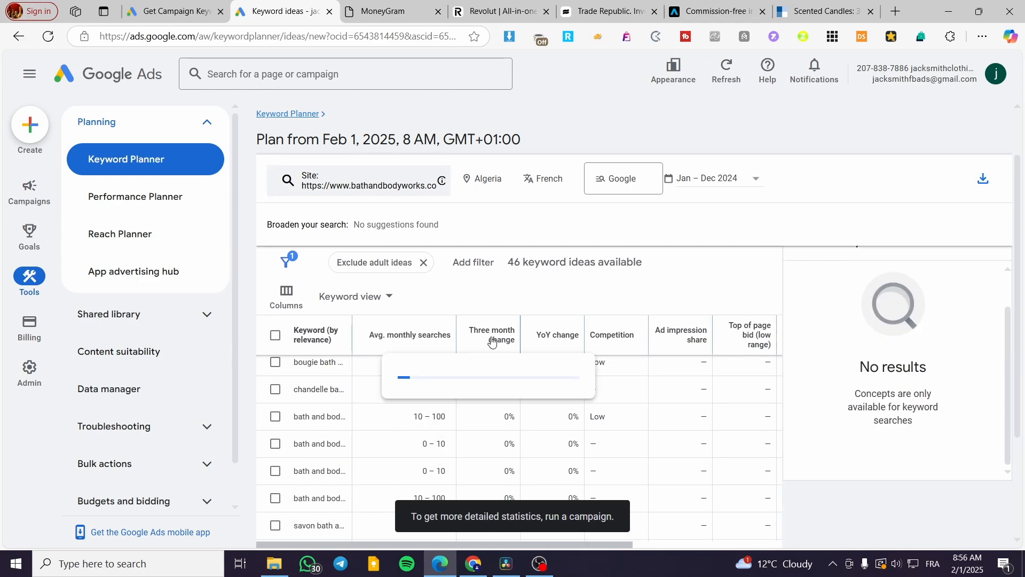
scroll(640, 433, "down", 5)
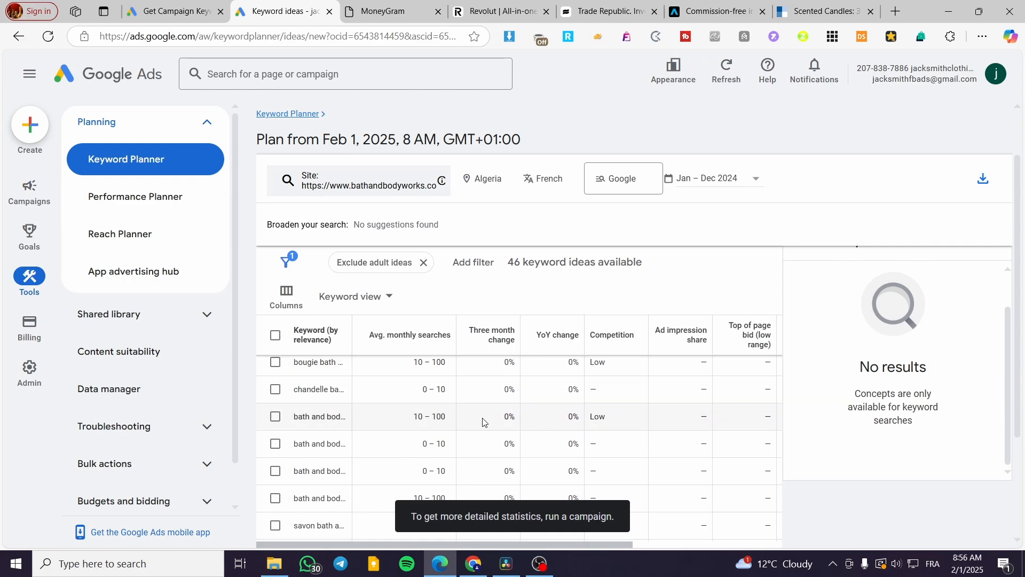
scroll(555, 432, "up", 4)
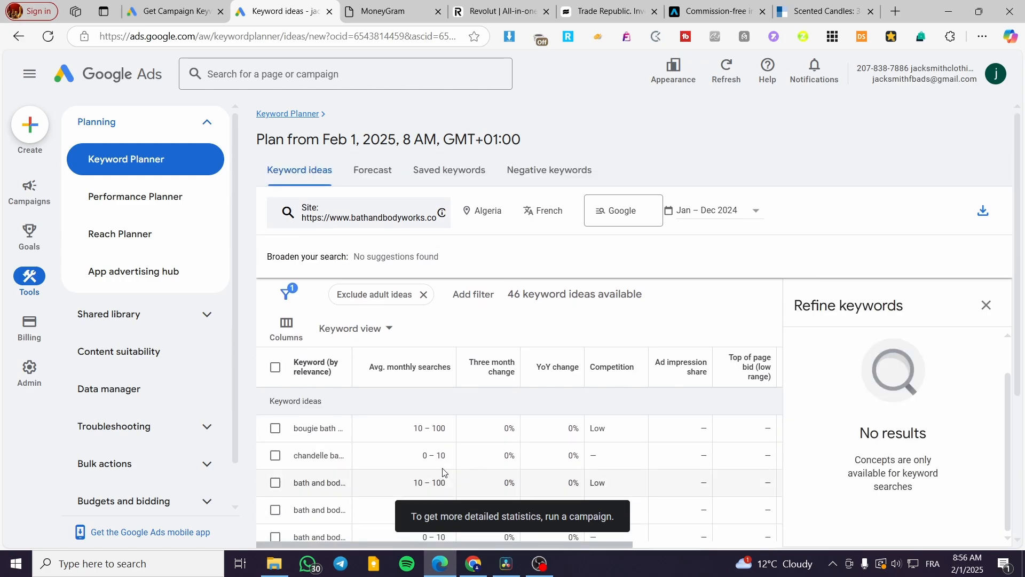
scroll(1024, 242, "down", 4)
scroll(335, 447, "up", 5)
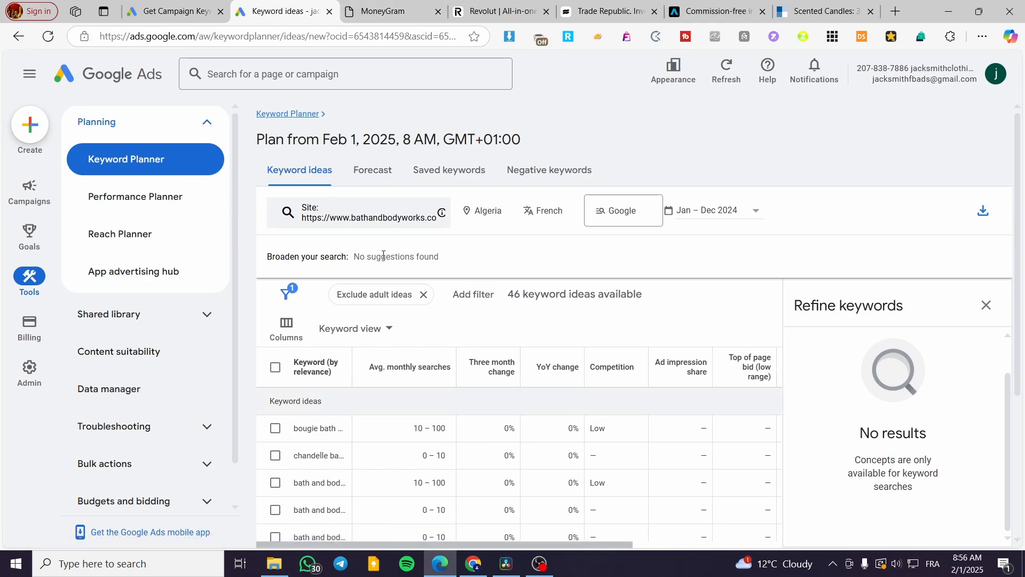
Return to the Keyword Planner start page and open the option to get search volume and forecasts.
left_click(152, 170)
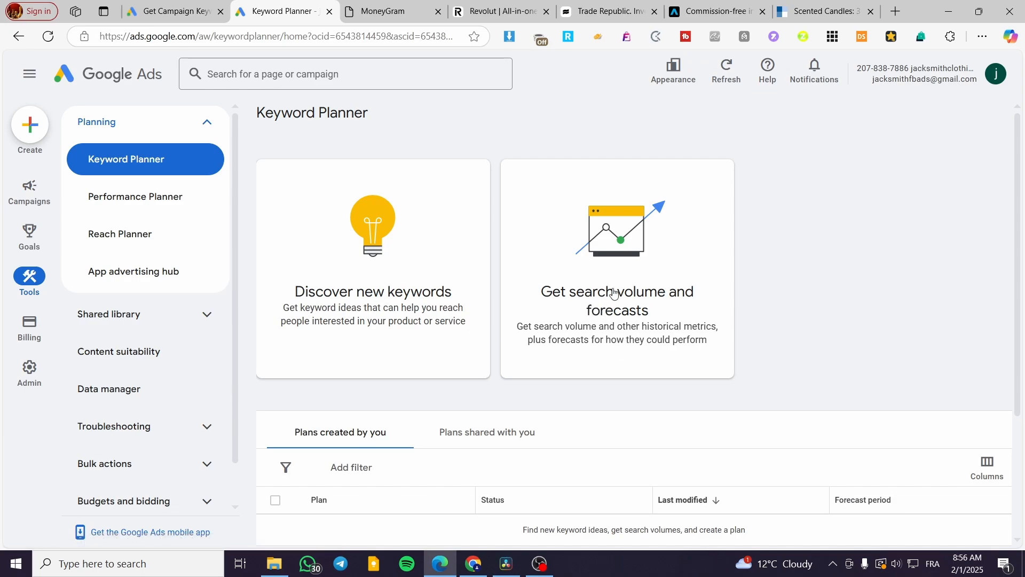
left_click(629, 243)
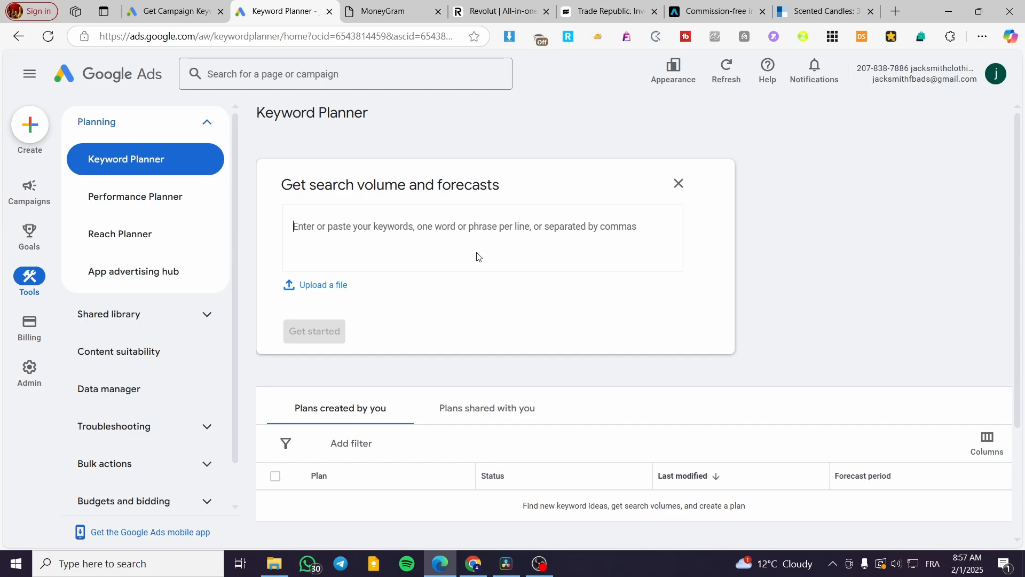
type("candles")
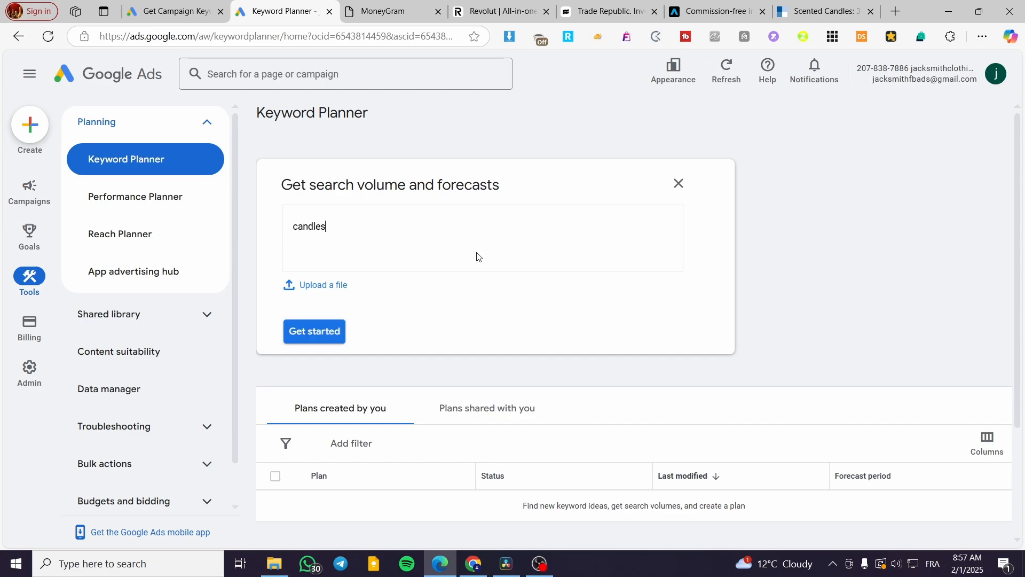
type(",")
key("ctrl+a")
key("BackSpace")
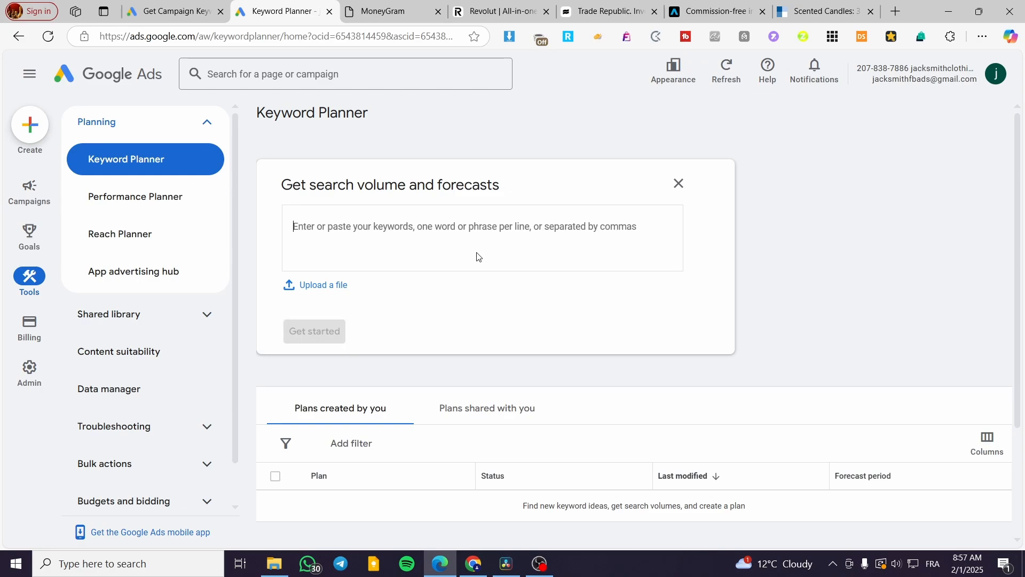
Enter the keywords "candles, perfumed candles" and request their search volume and forecasts.
type("candles")
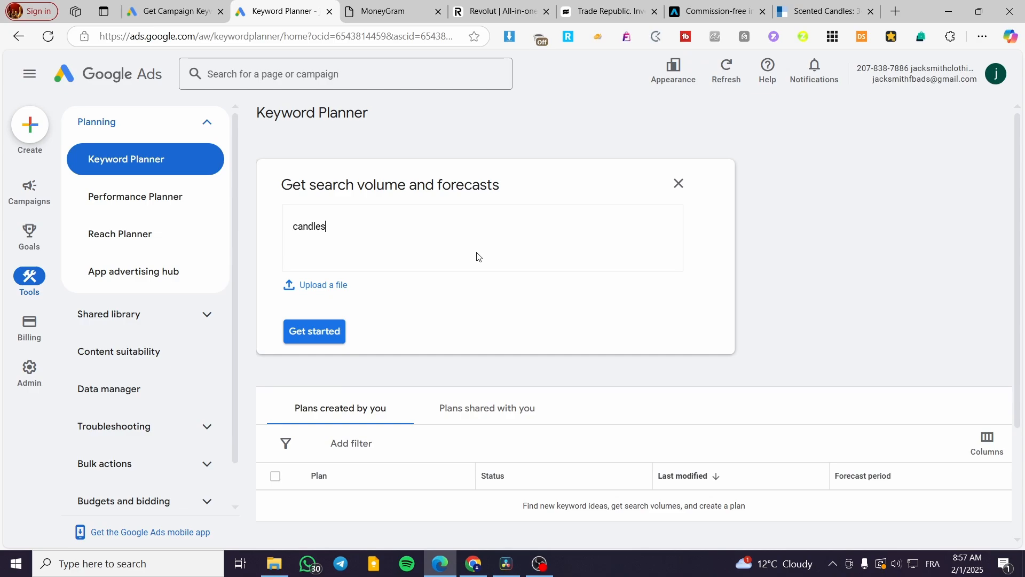
type(",")
type("perfumed candles")
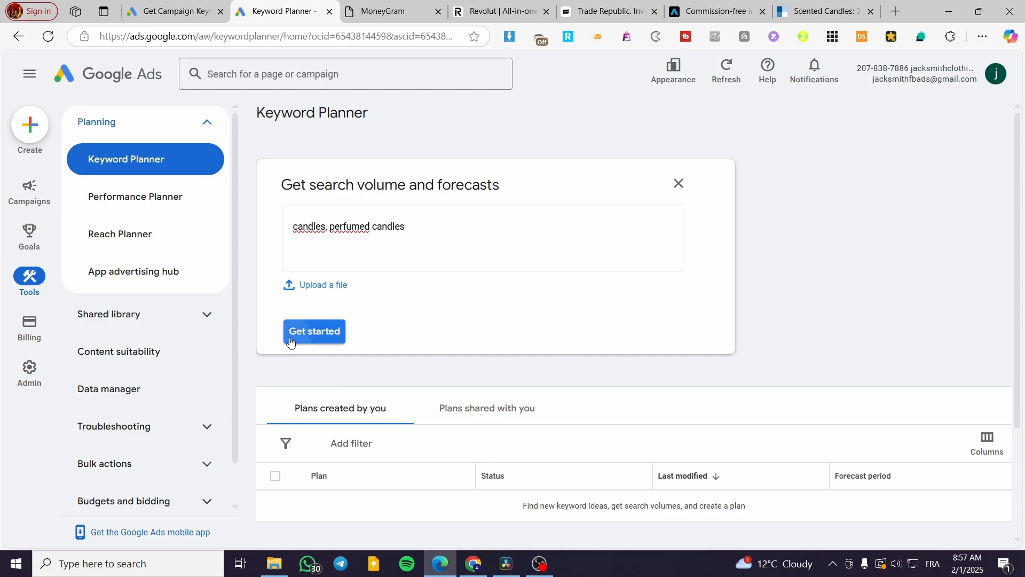
left_click(320, 332)
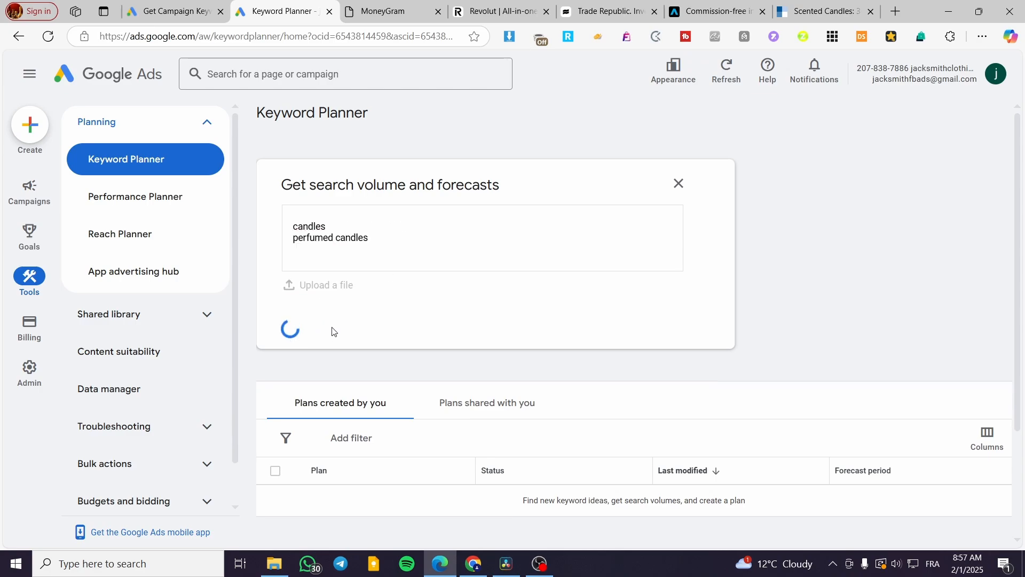